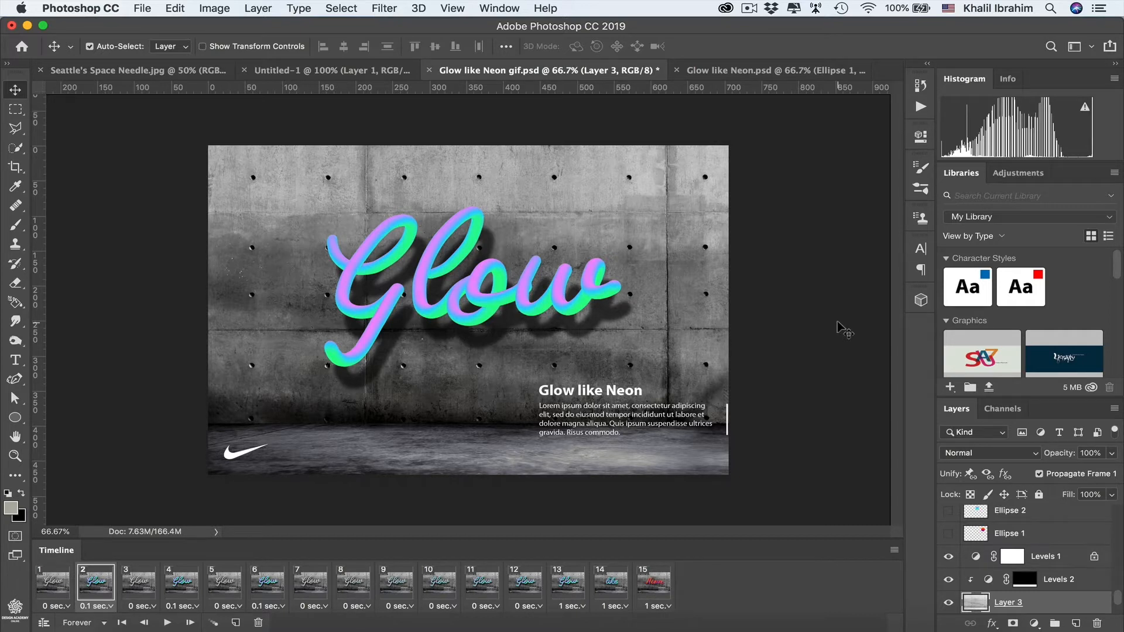
# - Play the finished Glow like Neon gif.psd frame animation from its first frame
pyautogui.click(65, 592)
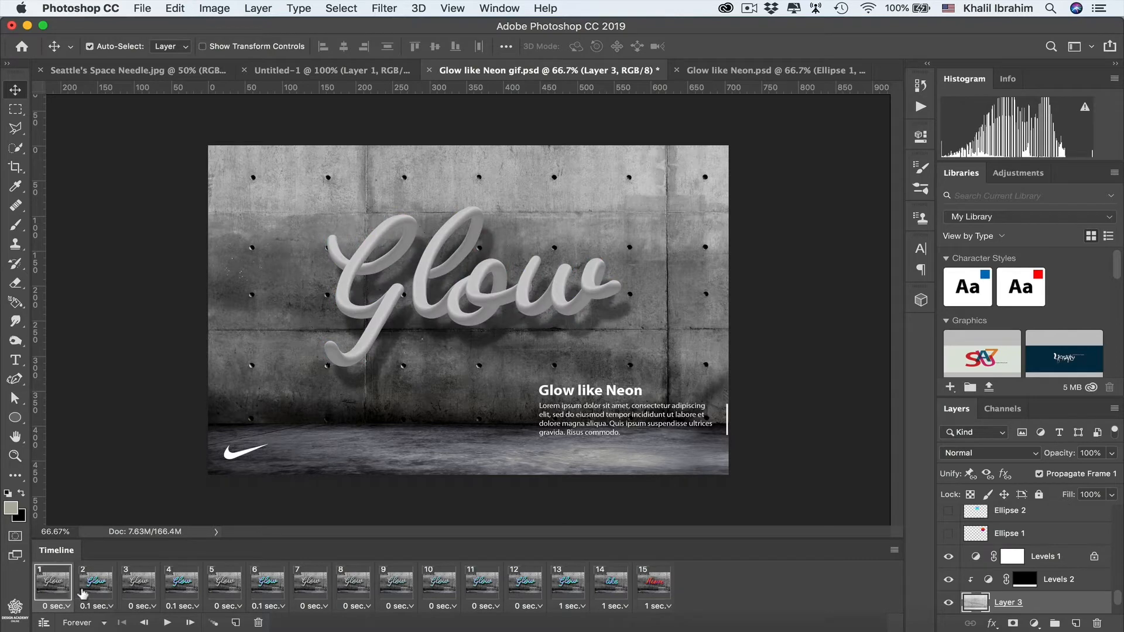
pyautogui.click(166, 624)
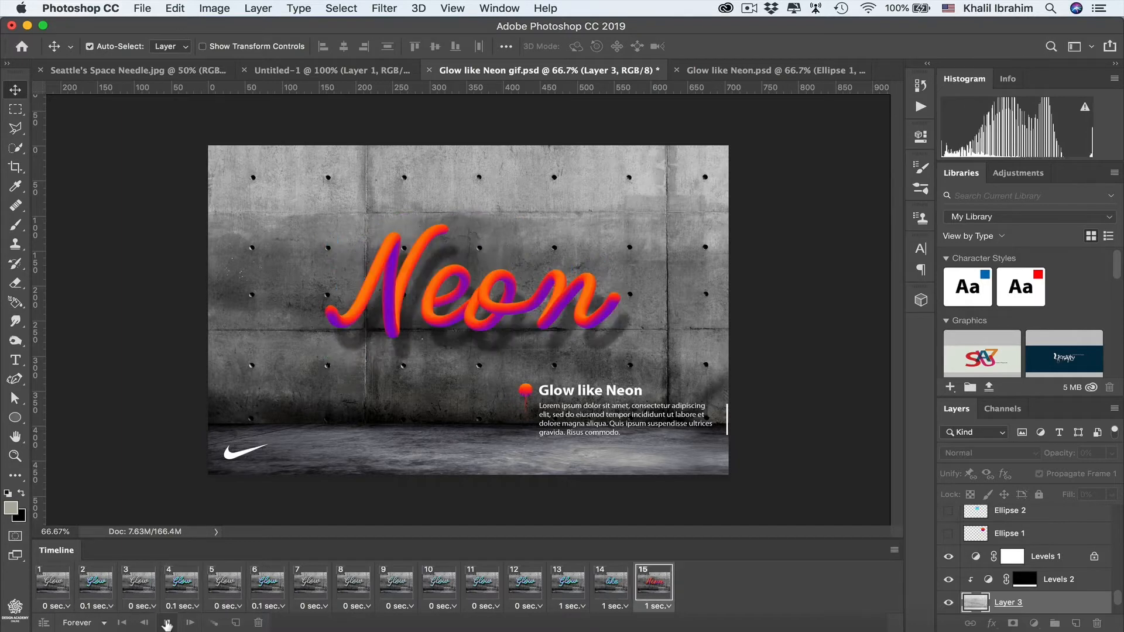
# - Redo the video timeline conversion, play it from near the start with its glitch sound effect, and undo back to the frame animation
pyautogui.press('super+shift+z')
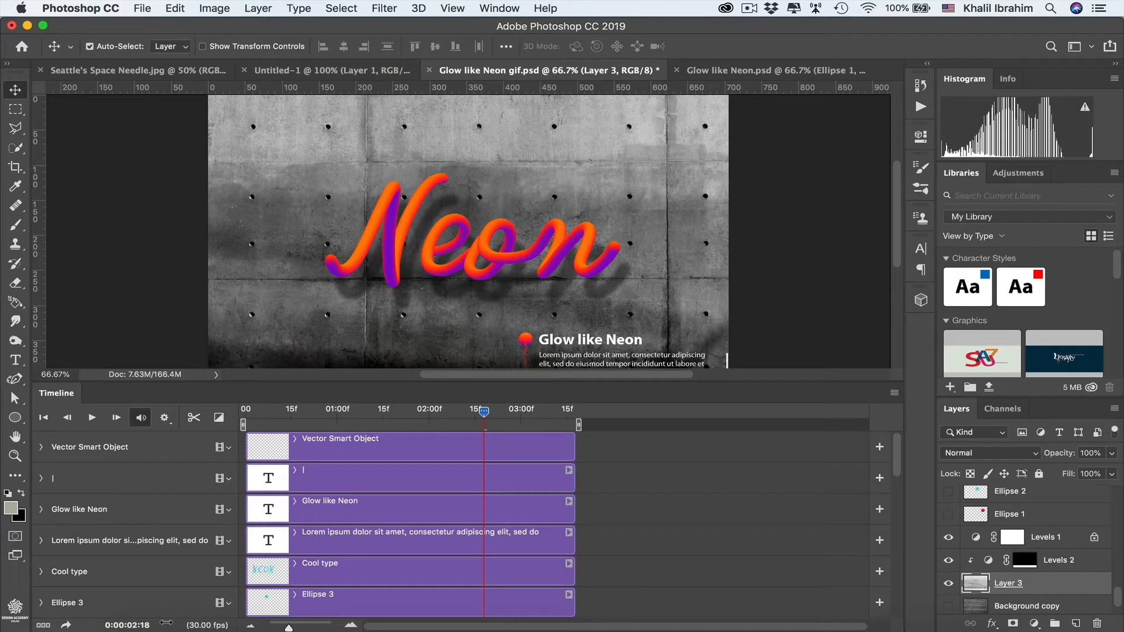
pyautogui.press('XF86AudioRaiseVolume')
pyautogui.press('XF86AudioRaiseVolume')
pyautogui.press('XF86AudioRaiseVolume')
pyautogui.press('XF86AudioRaiseVolume')
pyautogui.press('XF86AudioRaiseVolume')
pyautogui.press('XF86AudioRaiseVolume')
pyautogui.press('XF86AudioRaiseVolume')
pyautogui.press('XF86AudioRaiseVolume')
pyautogui.press('XF86AudioRaiseVolume')
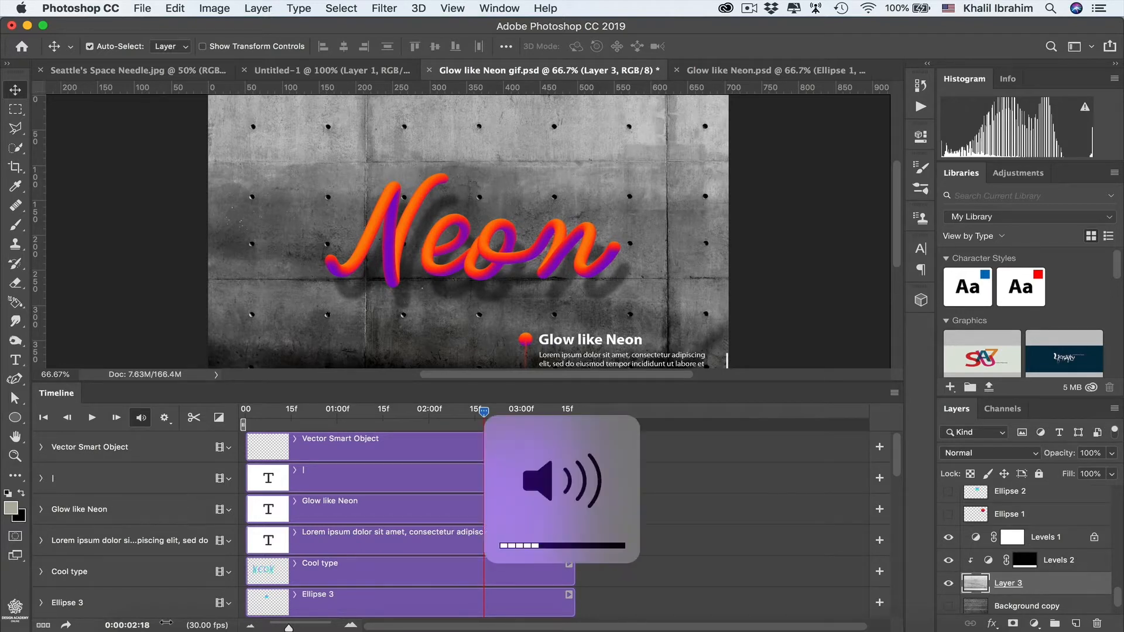
pyautogui.press('XF86AudioRaiseVolume')
pyautogui.press('XF86AudioRaiseVolume')
pyautogui.click(257, 412)
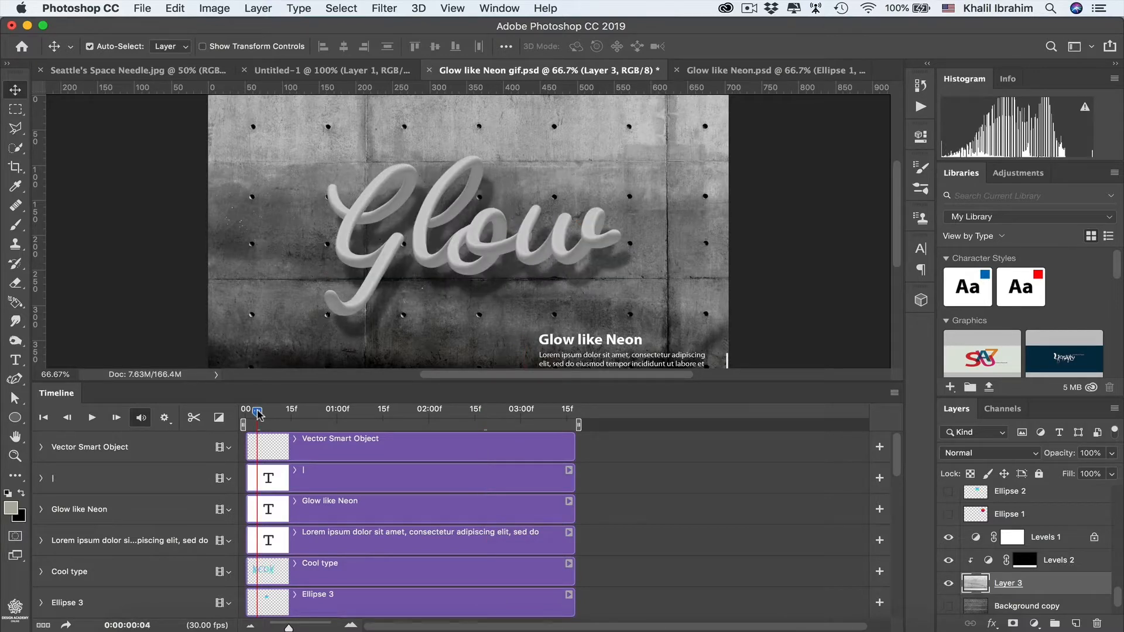
pyautogui.scroll(-5, 257, 413)
pyautogui.press('space')
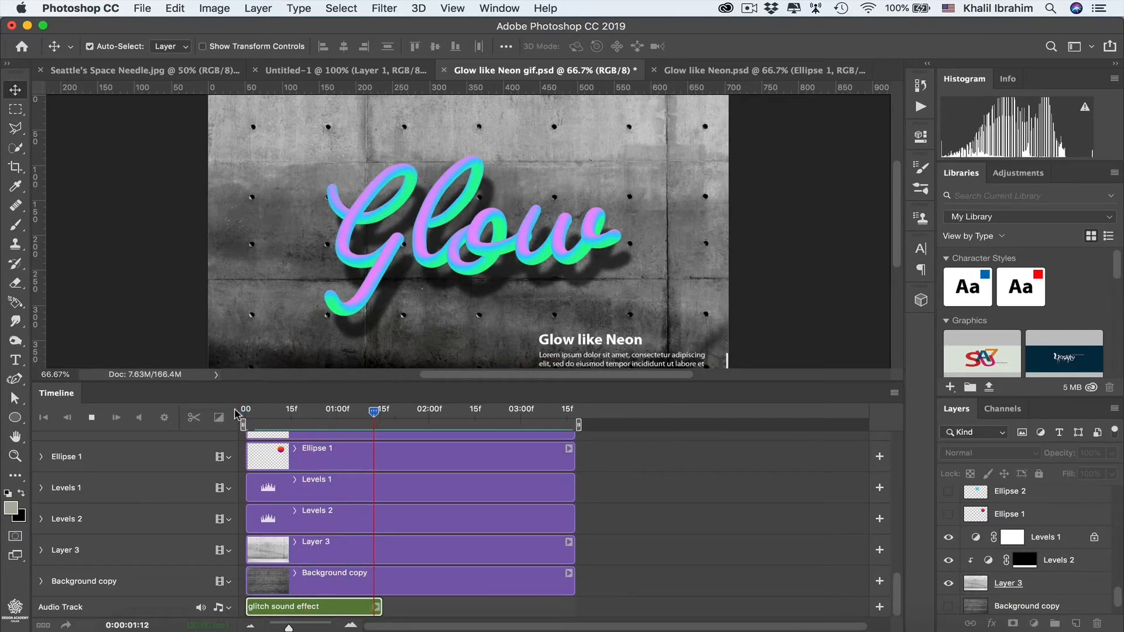
pyautogui.press('space')
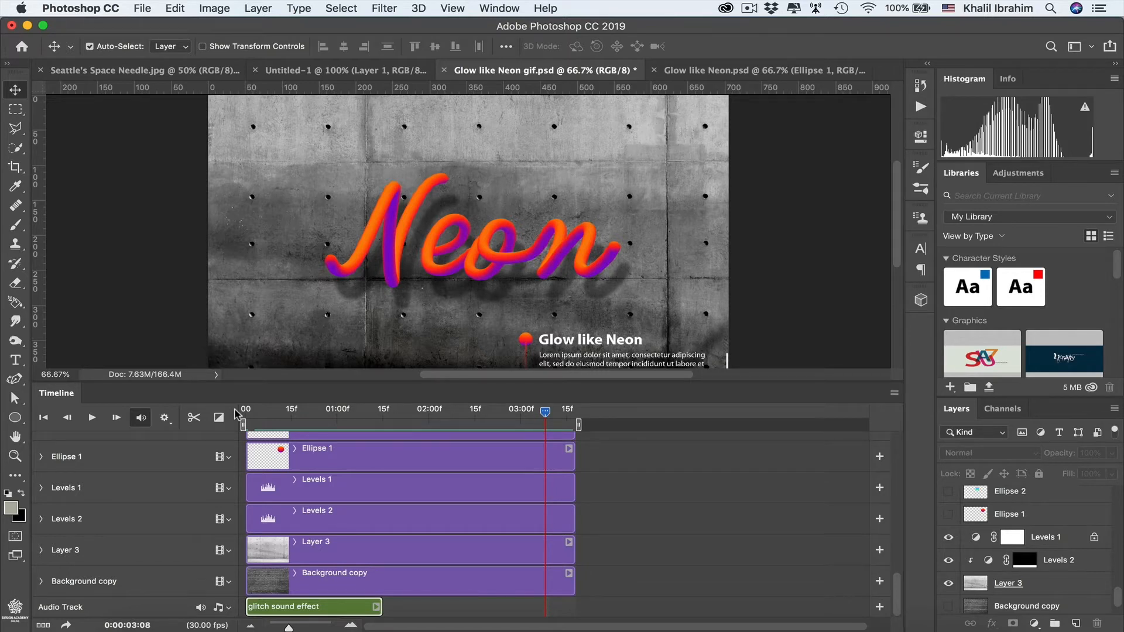
pyautogui.press('super+z')
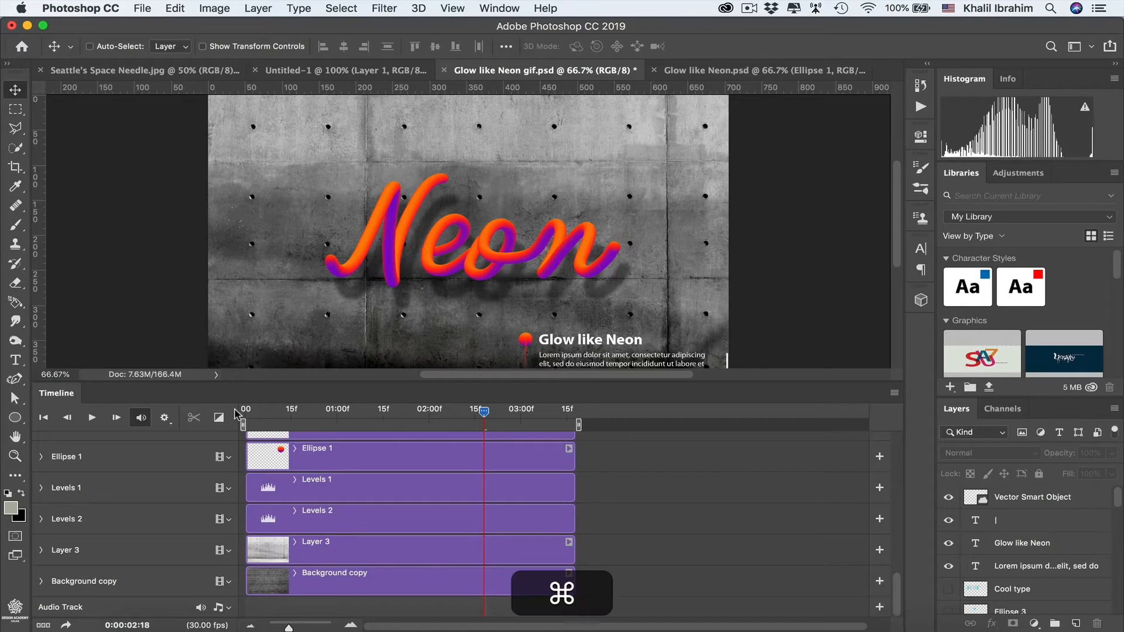
pyautogui.press('super+z')
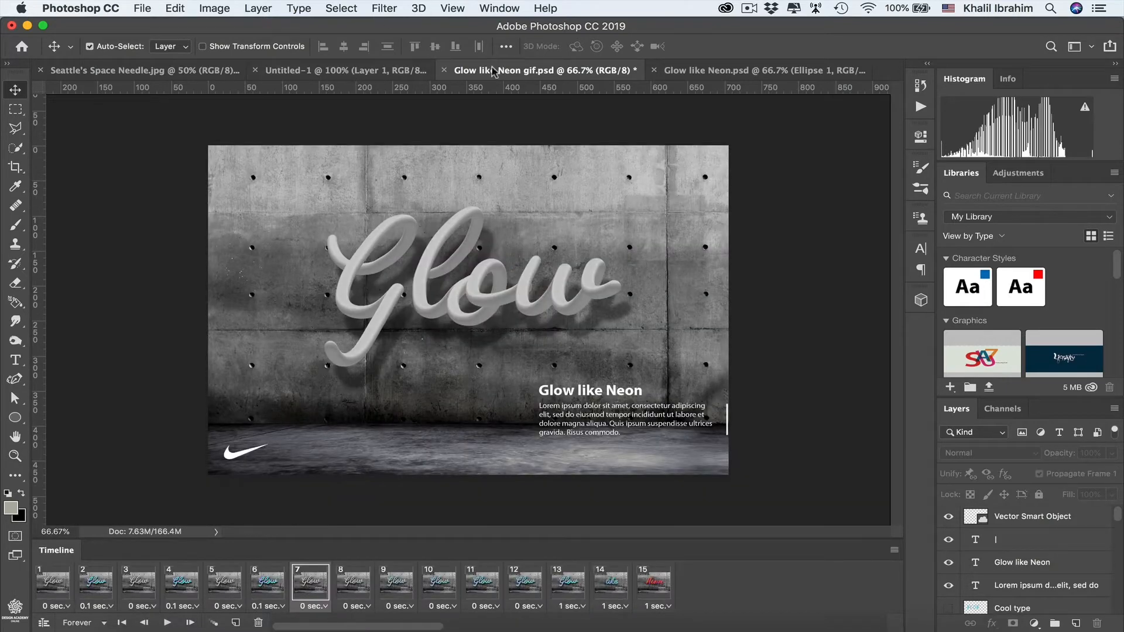
# - Switch to the Glow like Neon.psd document and check that the Timeline is enabled
pyautogui.click(669, 71)
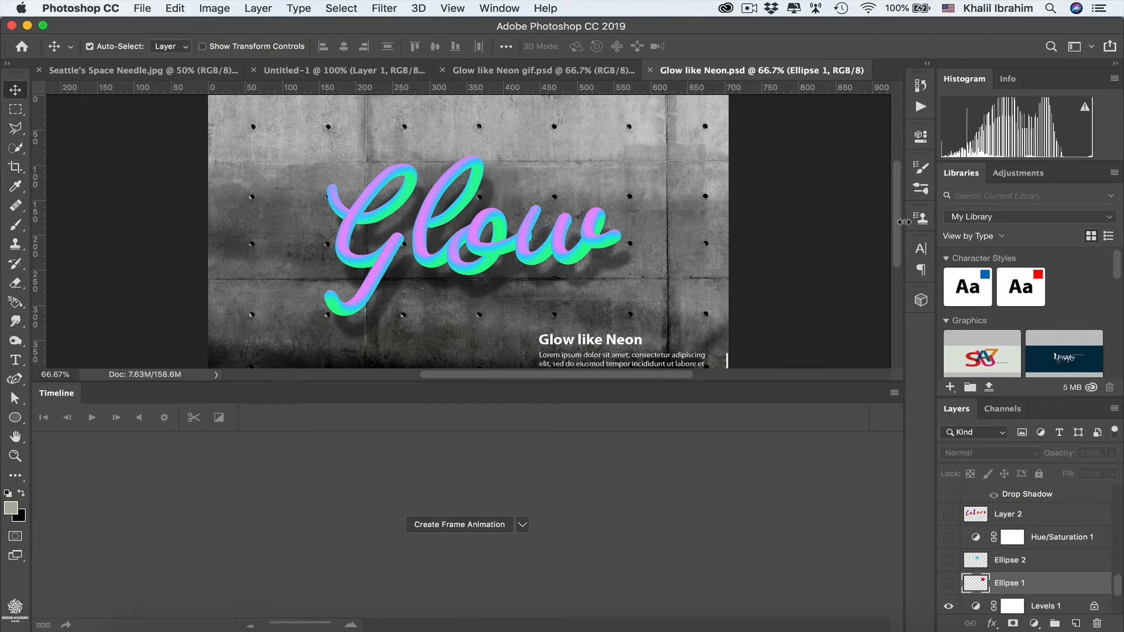
pyautogui.click(497, 9)
pyautogui.moveTo(505, 42)
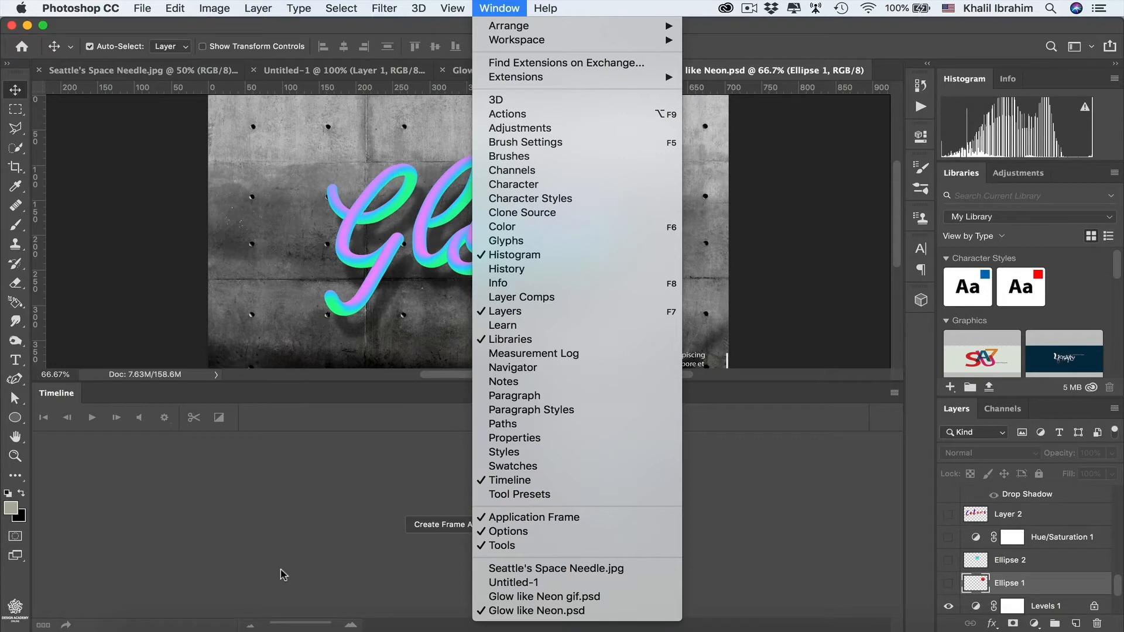
pyautogui.click(144, 288)
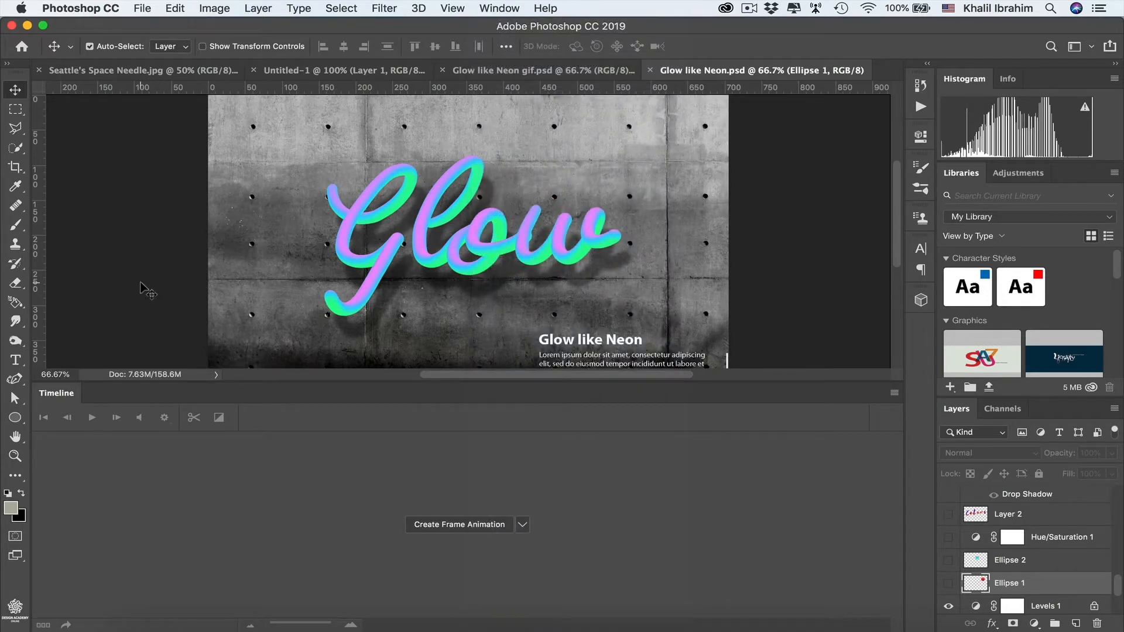
pyautogui.press('super+minus')
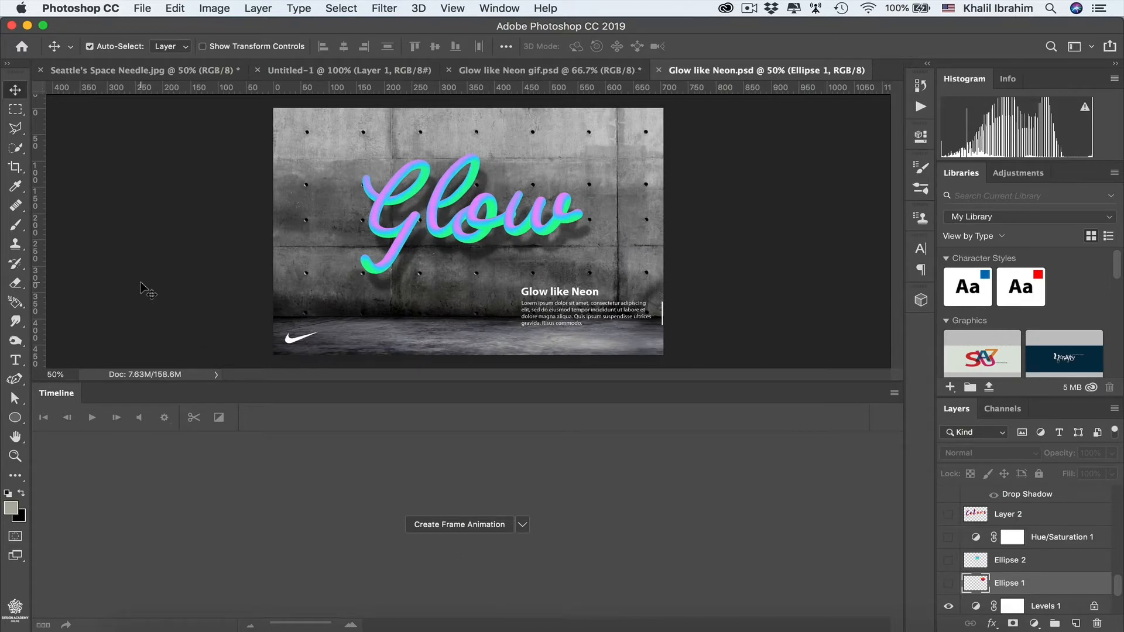
# - Create a frame animation for the document and duplicate its first frame
pyautogui.click(523, 525)
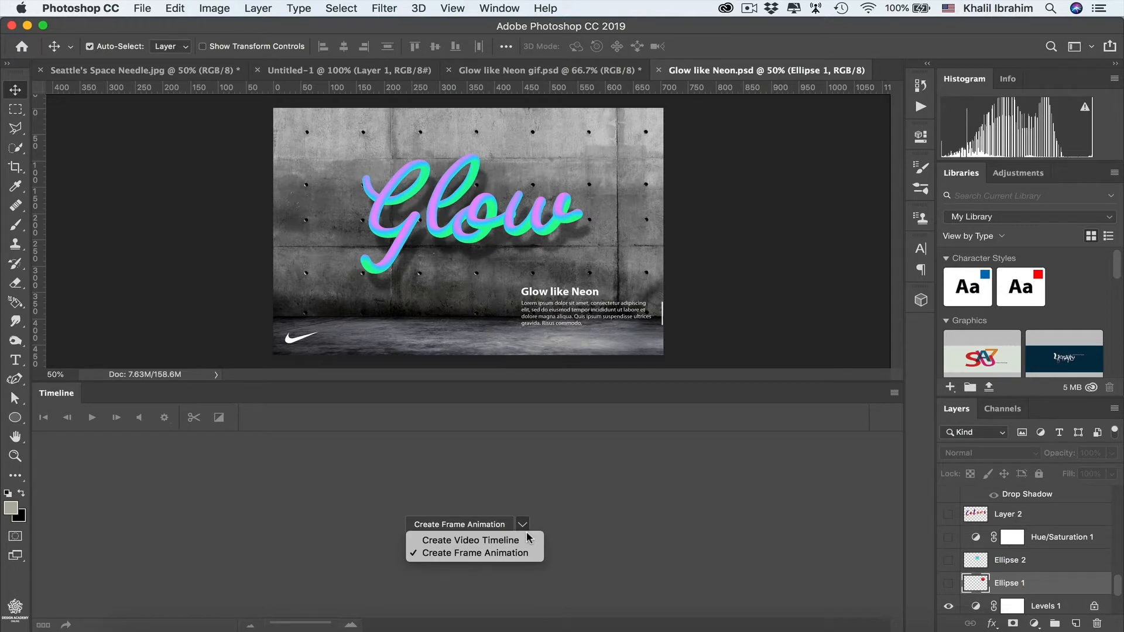
pyautogui.click(501, 557)
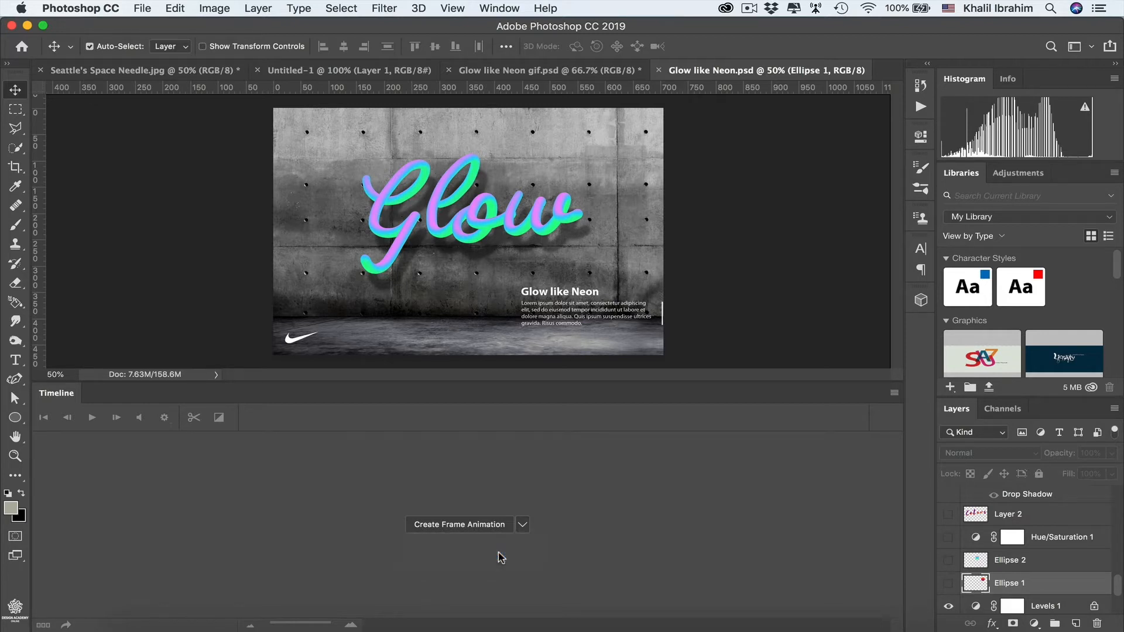
pyautogui.click(469, 526)
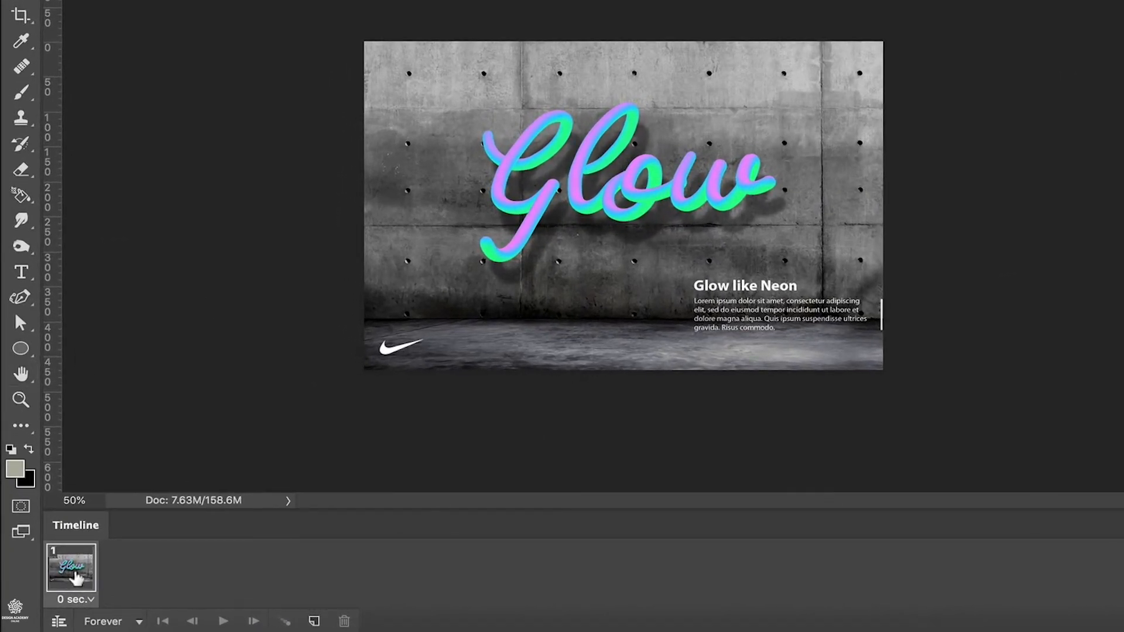
pyautogui.click(315, 621)
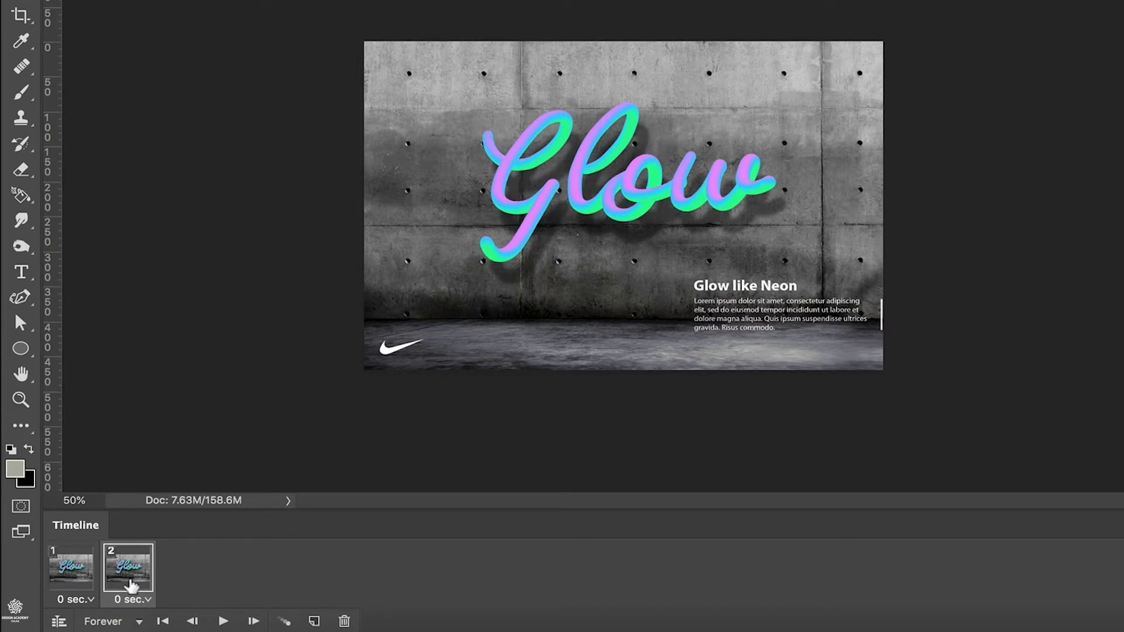
# - With frame 1 selected, duplicate the glow layer, hiding the copy and desaturating the original
pyautogui.click(80, 571)
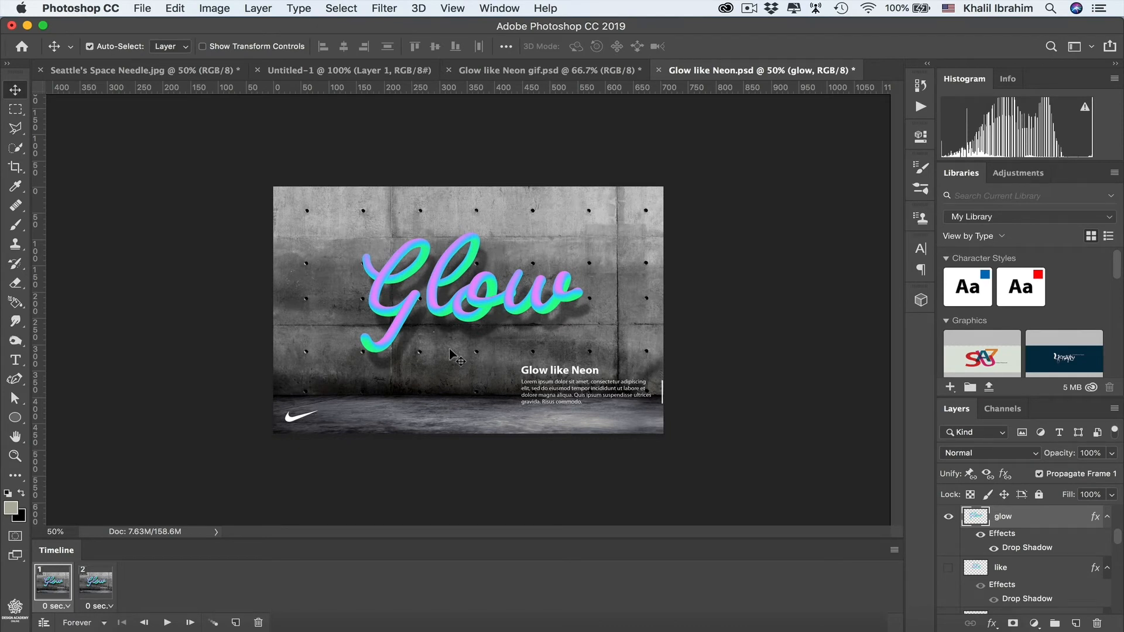
pyautogui.press('super+j')
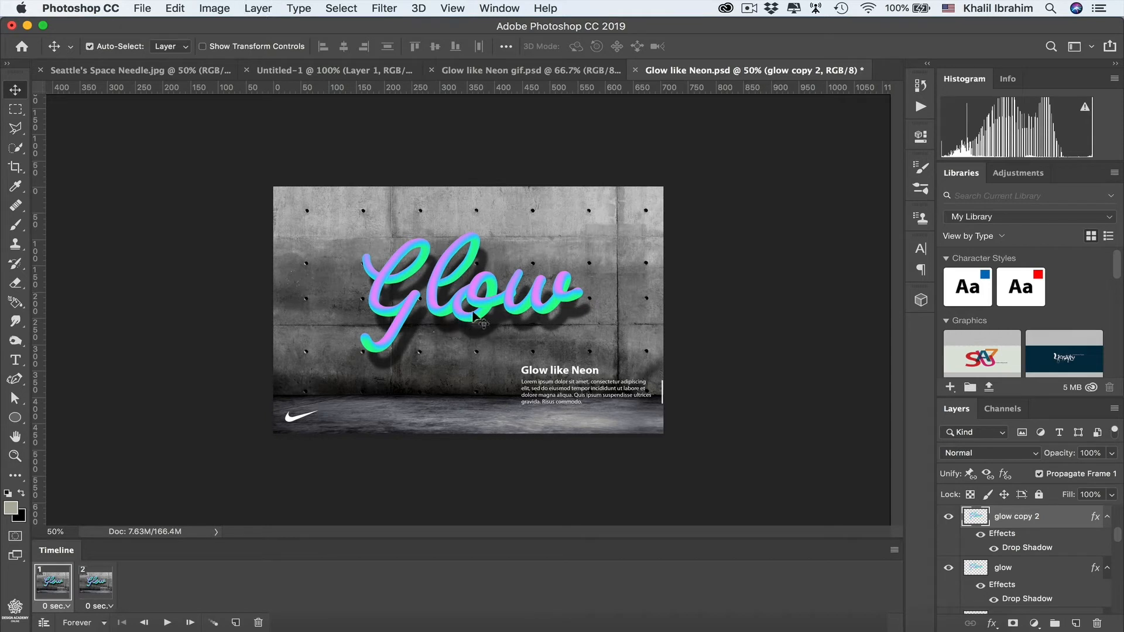
pyautogui.click(949, 517)
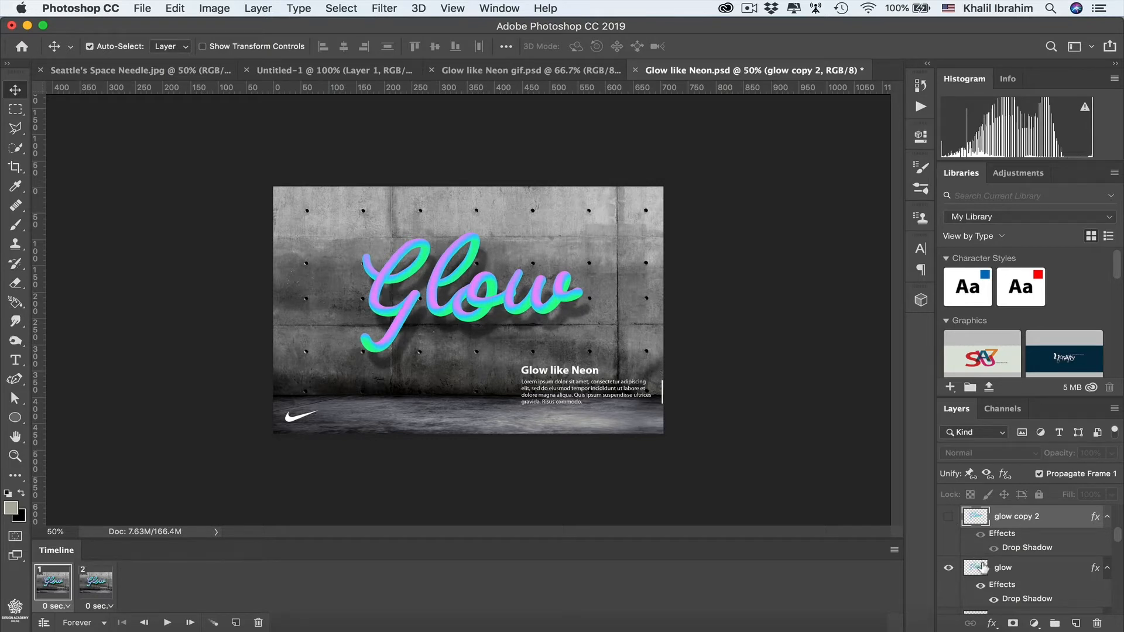
pyautogui.click(983, 568)
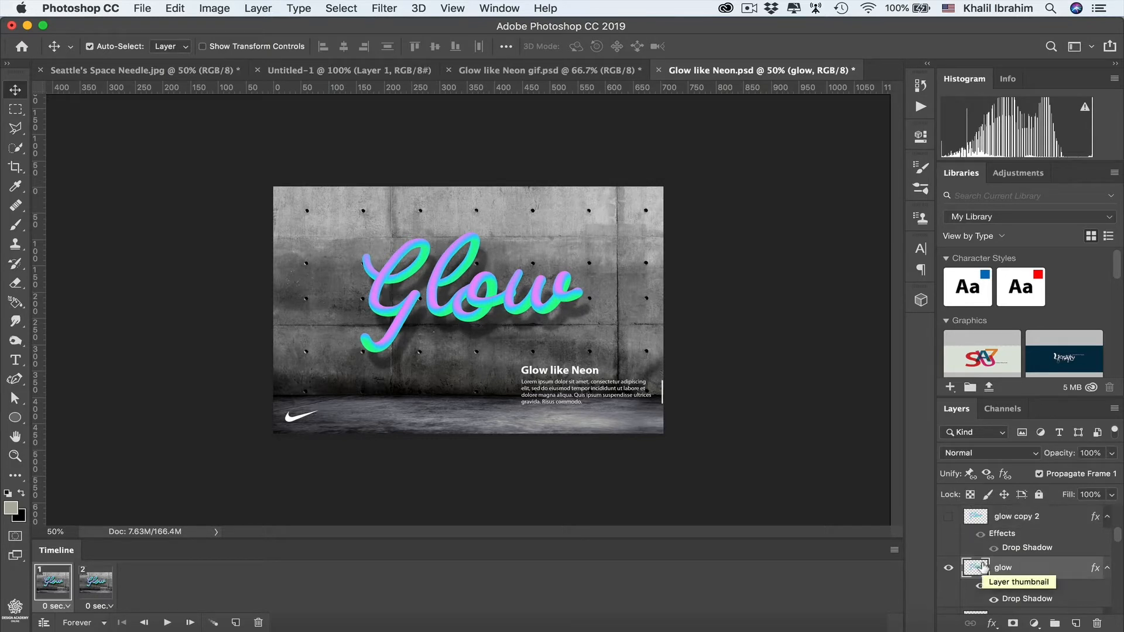
pyautogui.press('super+shift+u')
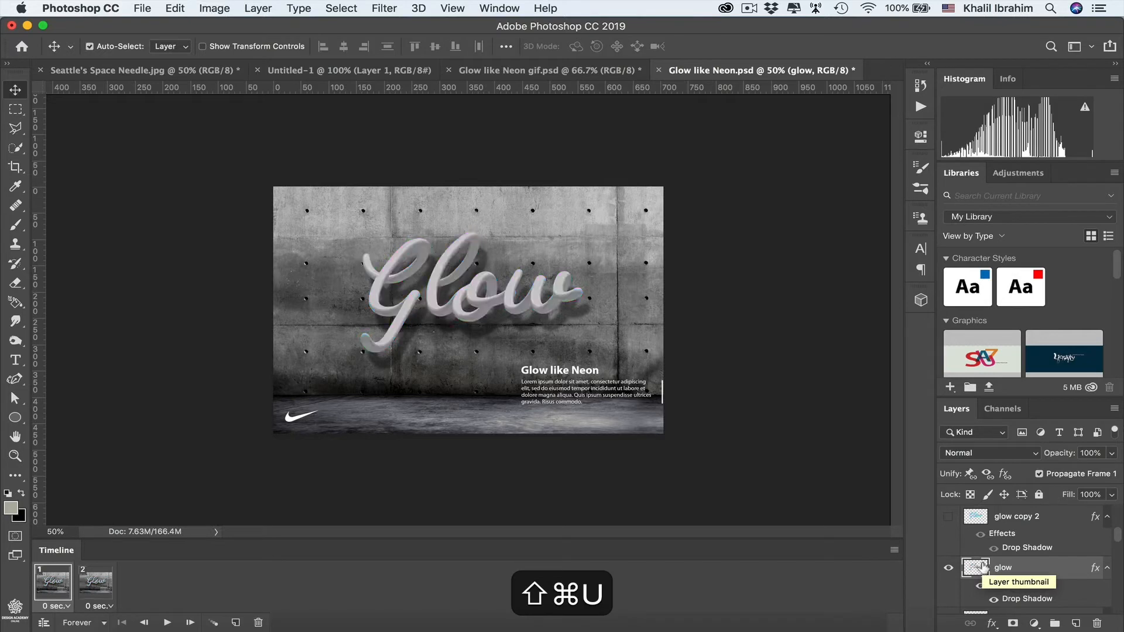
# - Show the coloured glow copy in frame 2 and preview the two-frame animation
pyautogui.click(100, 584)
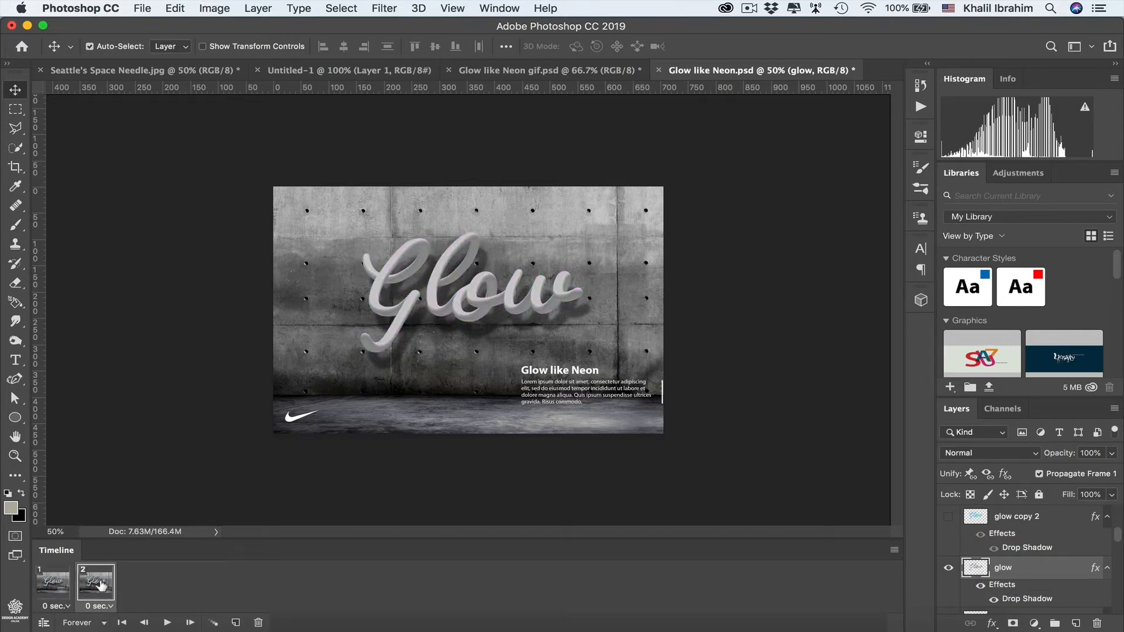
pyautogui.click(948, 518)
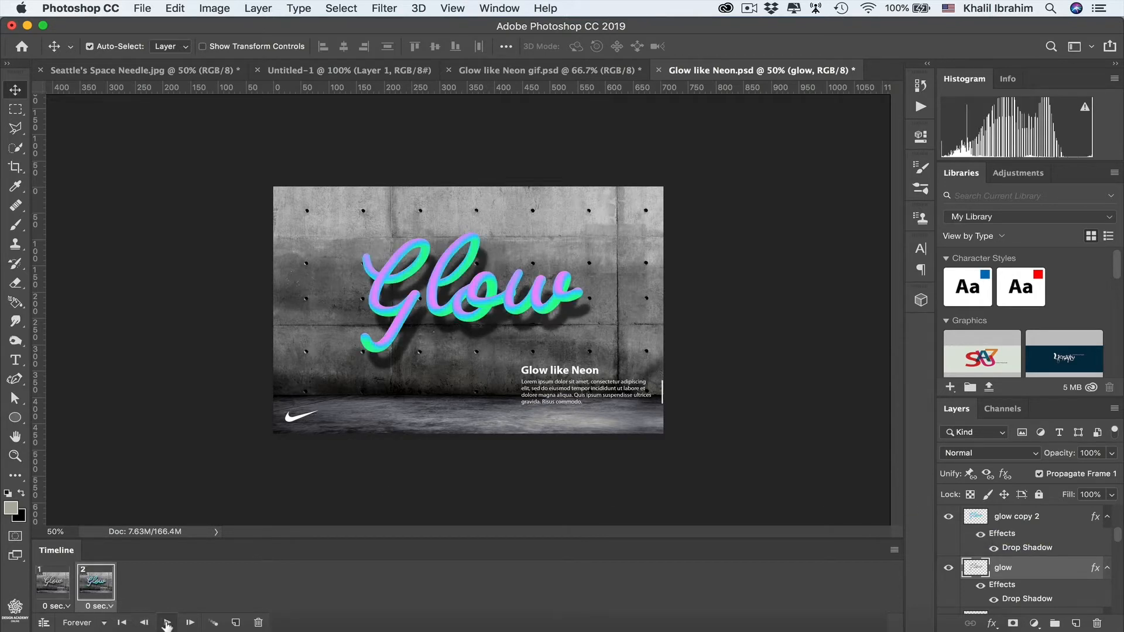
pyautogui.click(167, 624)
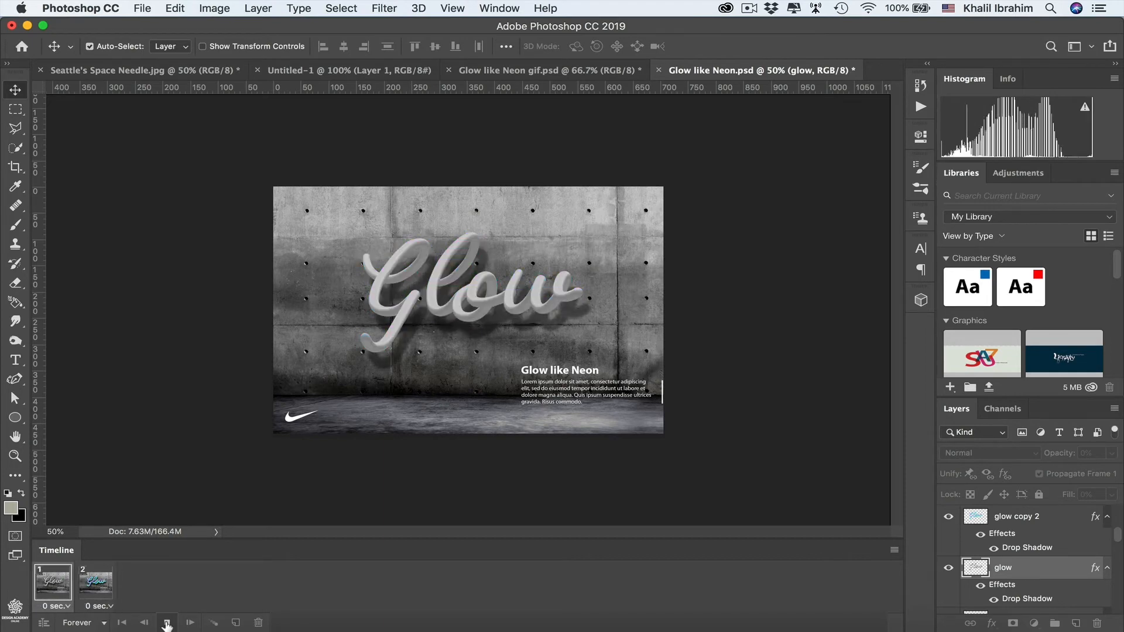
pyautogui.click(166, 623)
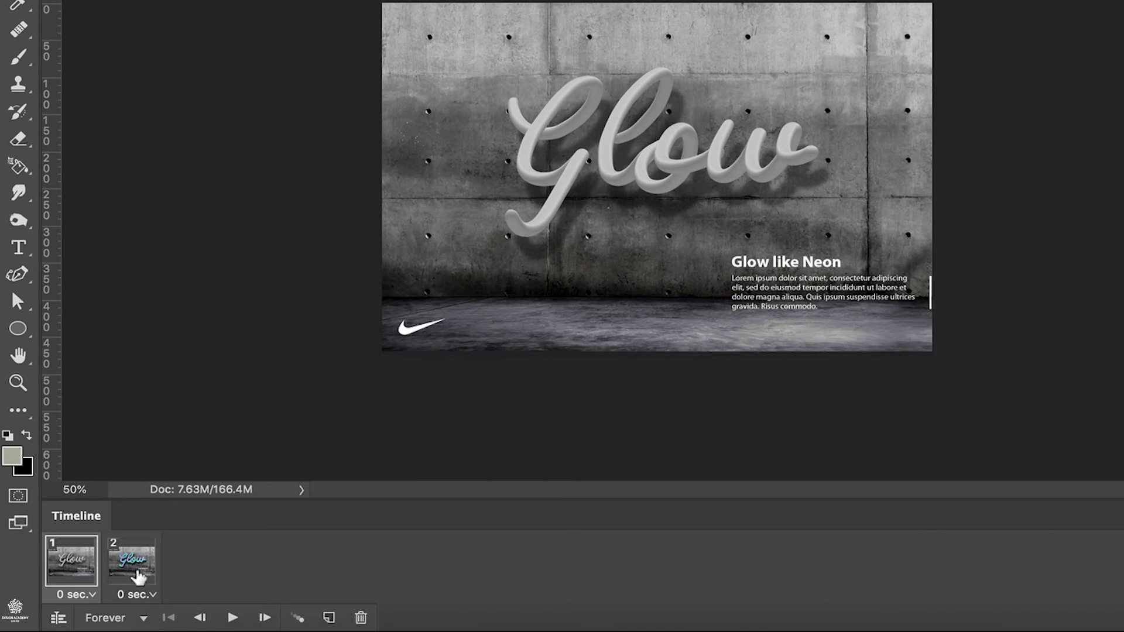
# - Tween frames 1 and 2 with 5 added frames across all layers, and preview the transition
pyautogui.press('shift')
pyautogui.keyDown('shift'); pyautogui.click(139, 577); pyautogui.keyUp('shift')
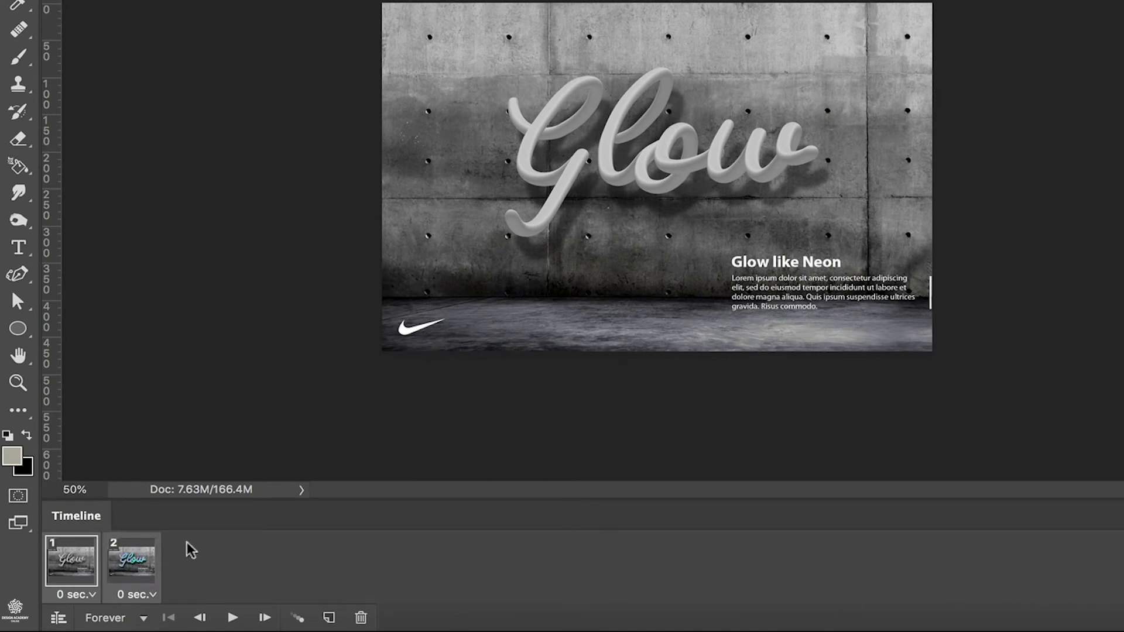
pyautogui.click(299, 618)
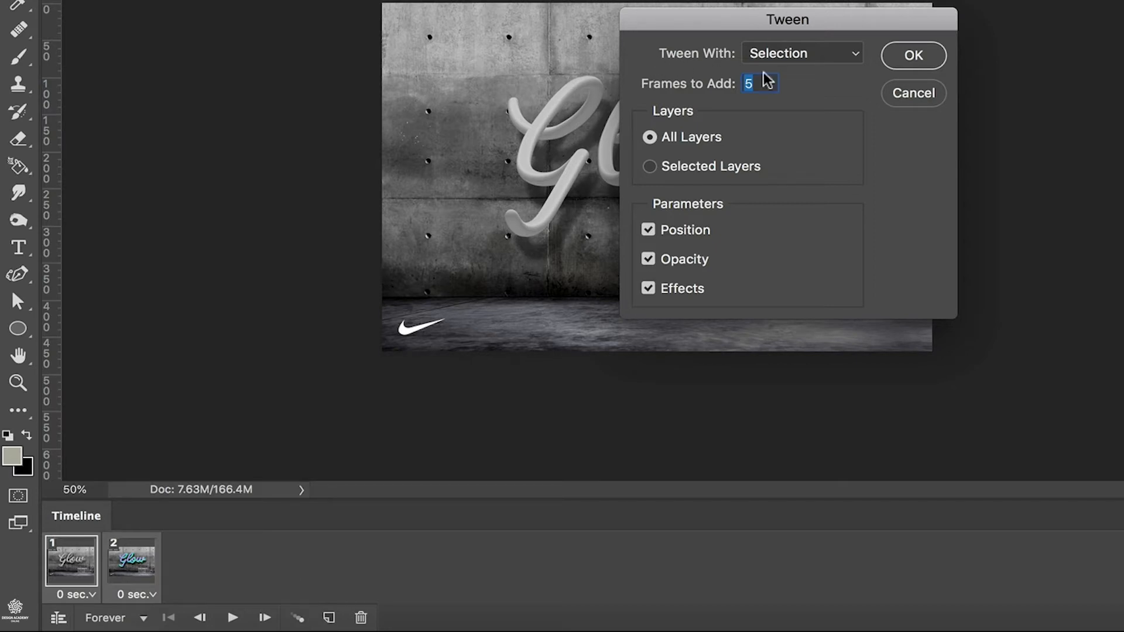
pyautogui.click(849, 67)
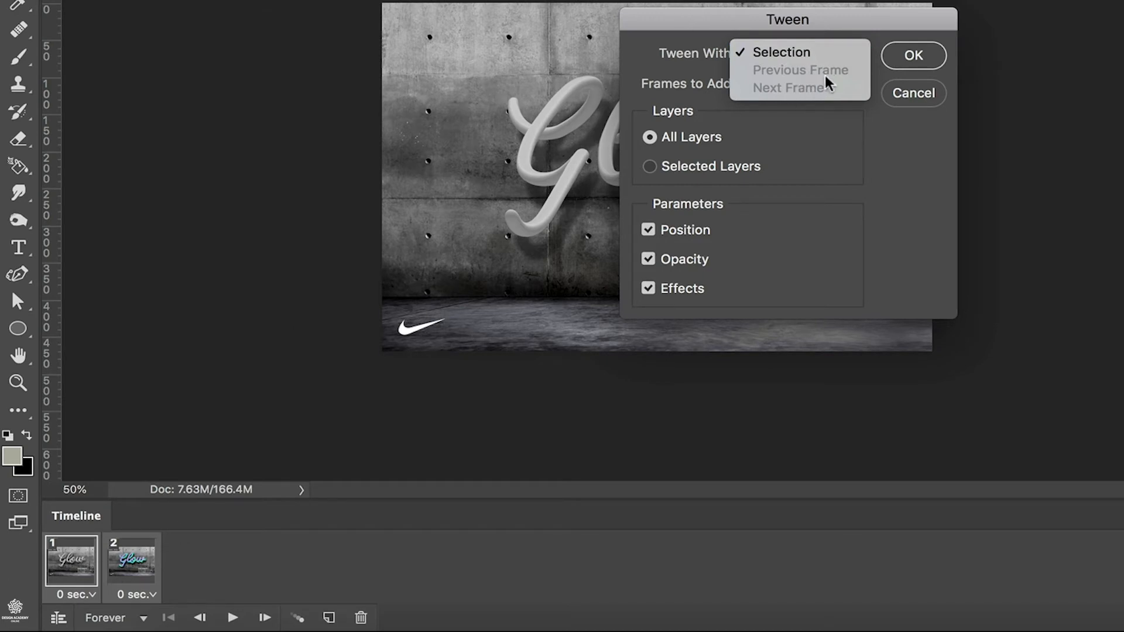
pyautogui.click(760, 117)
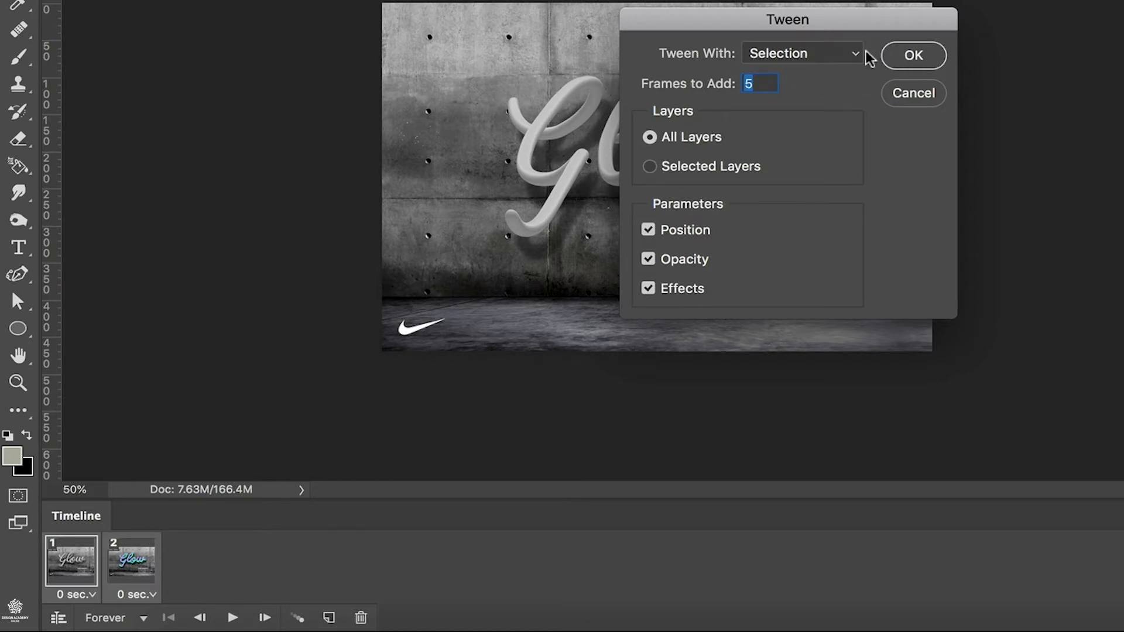
pyautogui.click(913, 55)
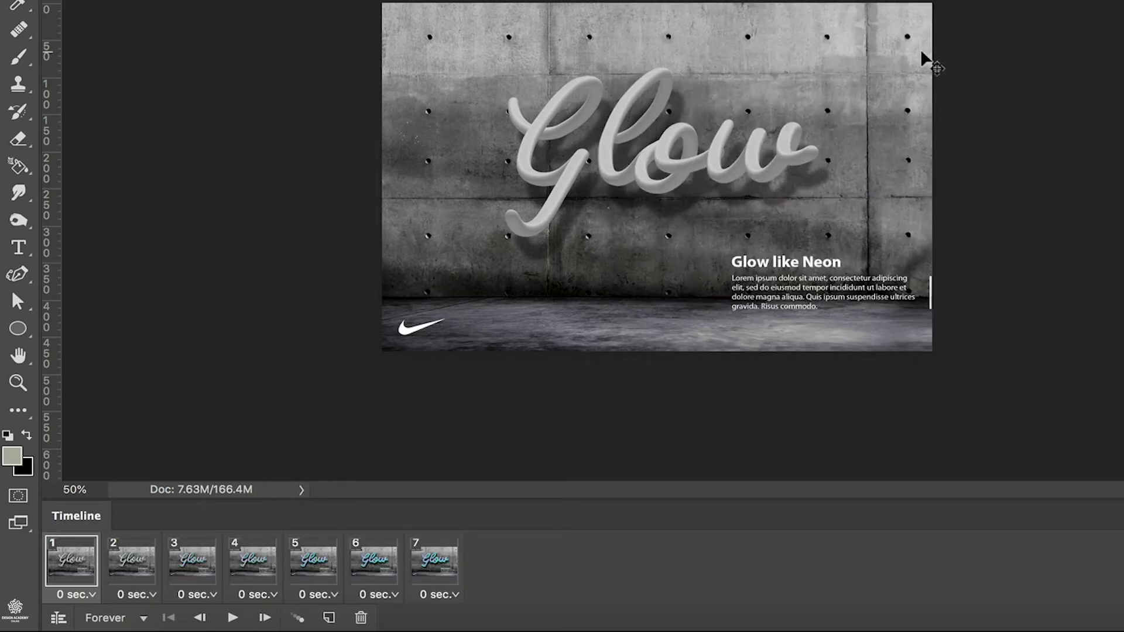
pyautogui.click(233, 617)
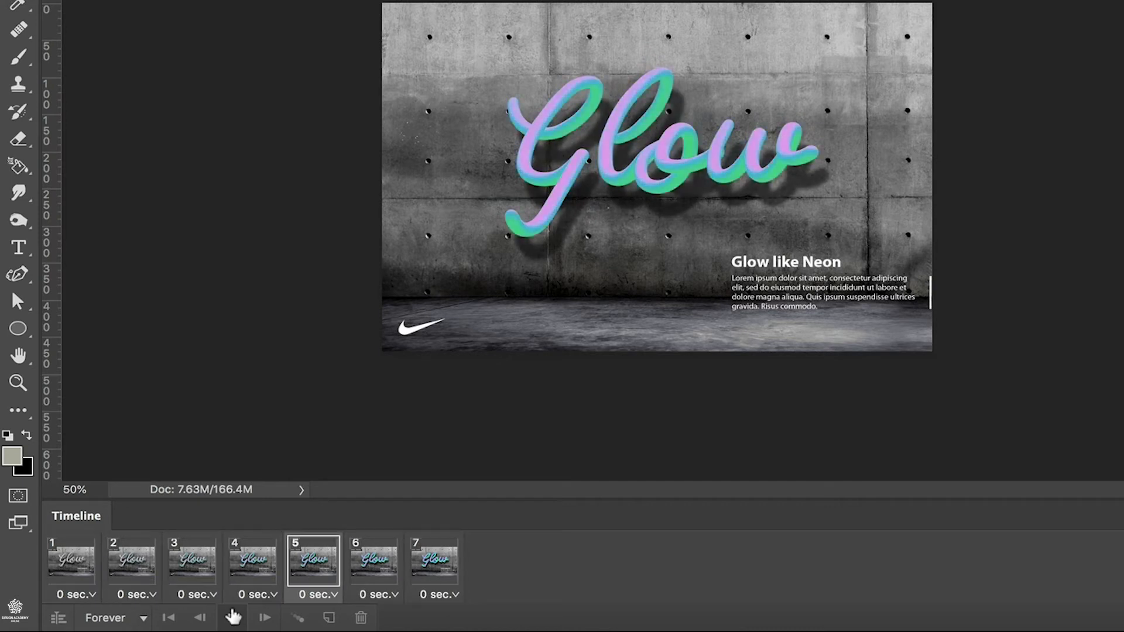
pyautogui.click(233, 617)
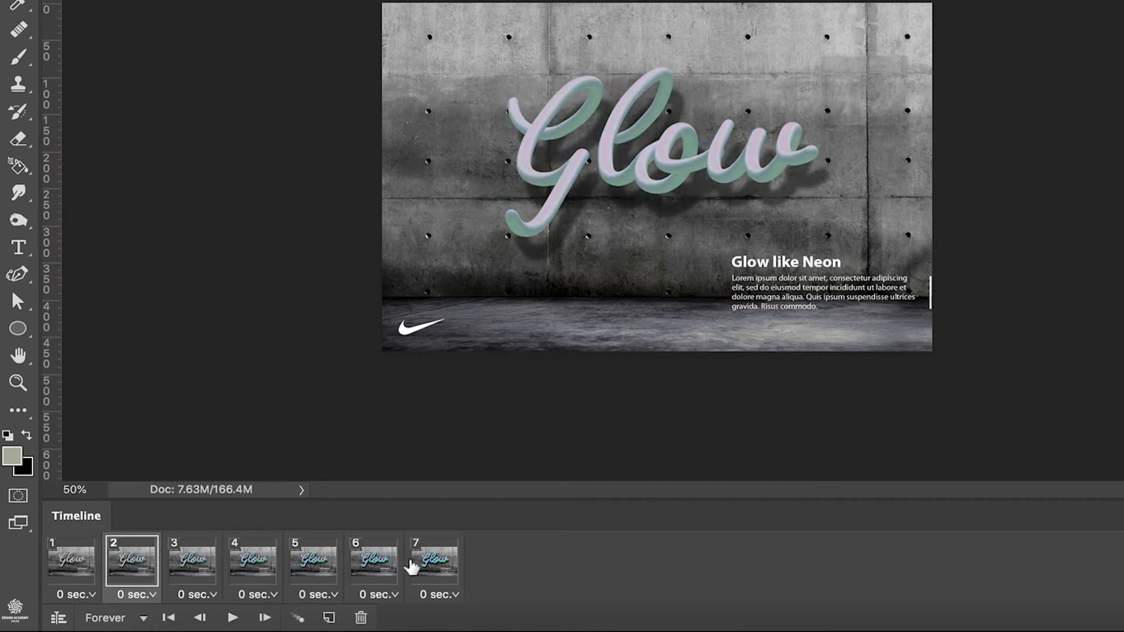
# - Set the delay of frame 7 to 2 seconds
pyautogui.click(458, 596)
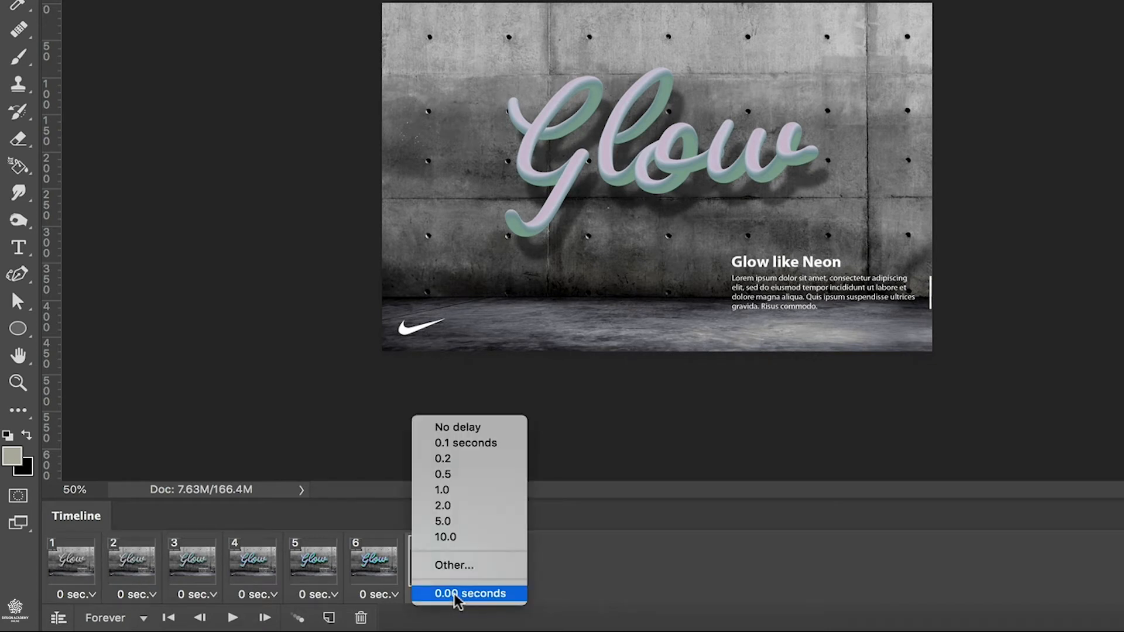
pyautogui.click(462, 507)
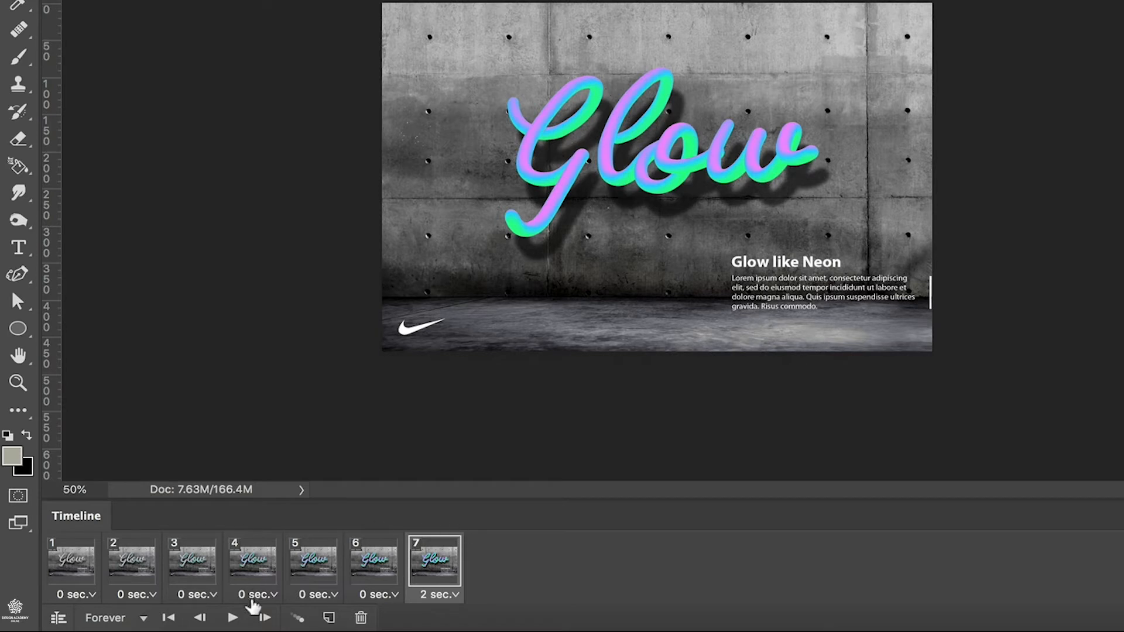
# - Set the delay of frame 7 to 1 second and check the looping options while the animation plays
pyautogui.click(231, 619)
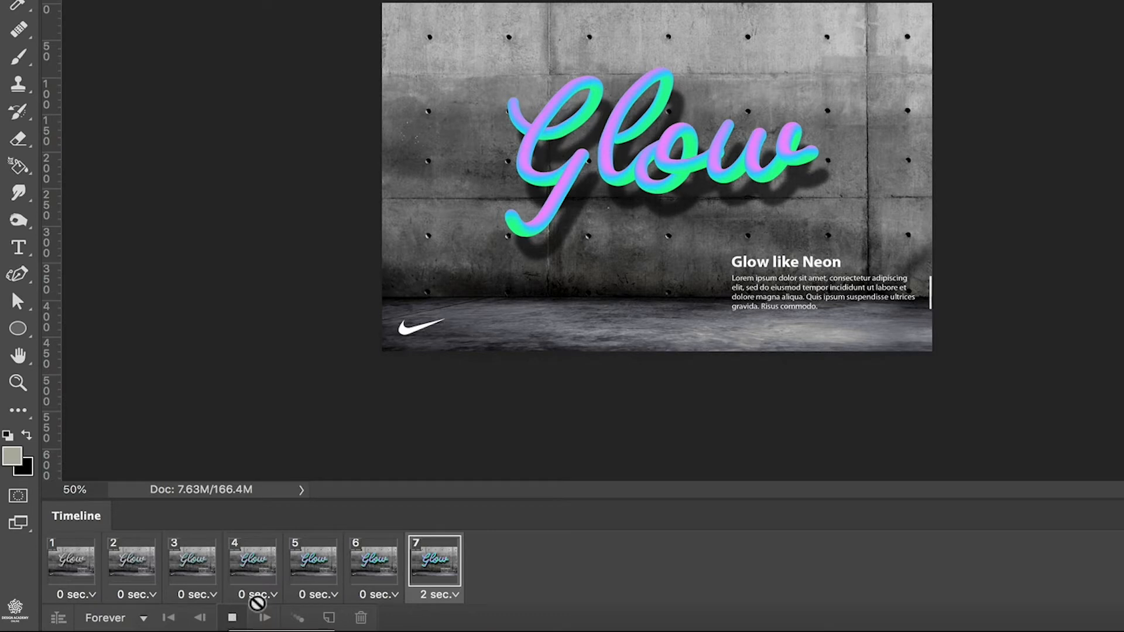
pyautogui.click(451, 594)
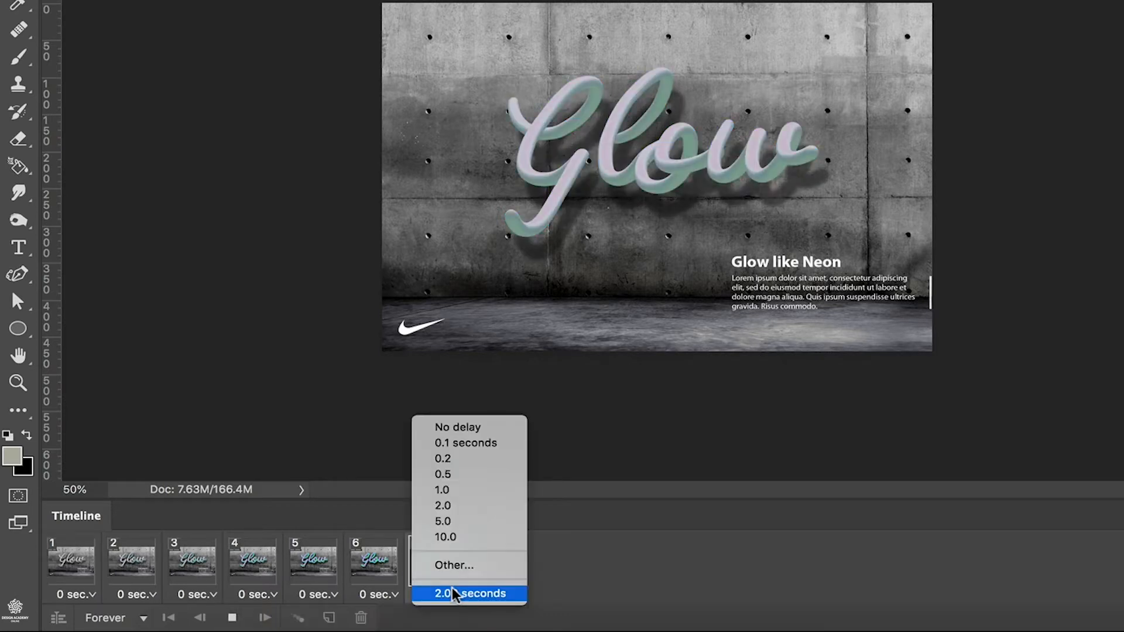
pyautogui.click(484, 490)
pyautogui.click(235, 618)
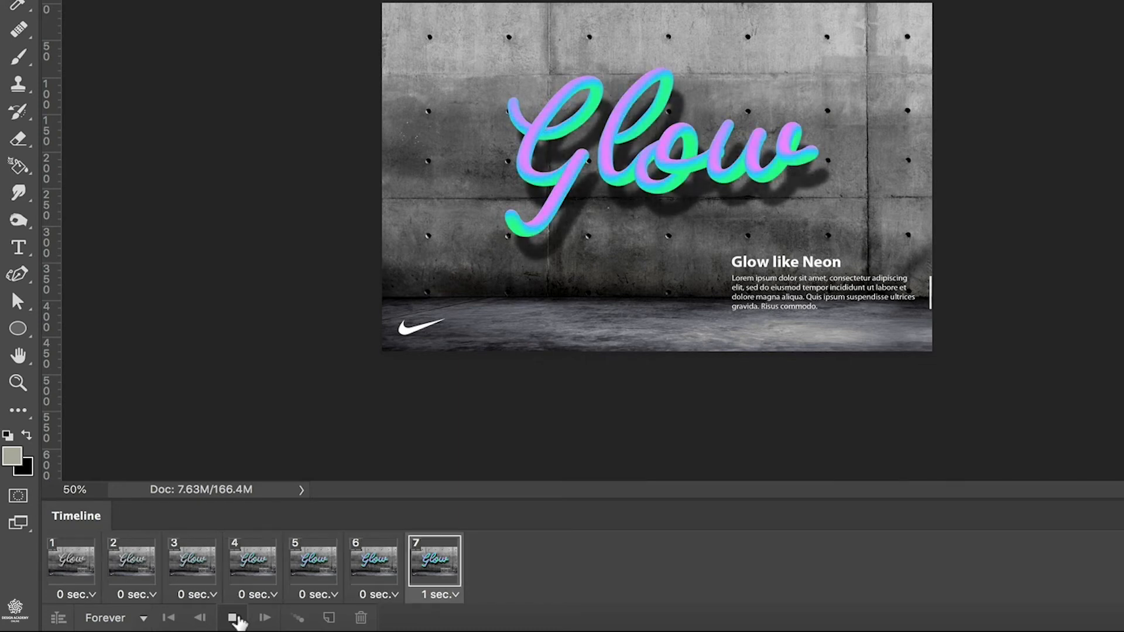
pyautogui.click(142, 619)
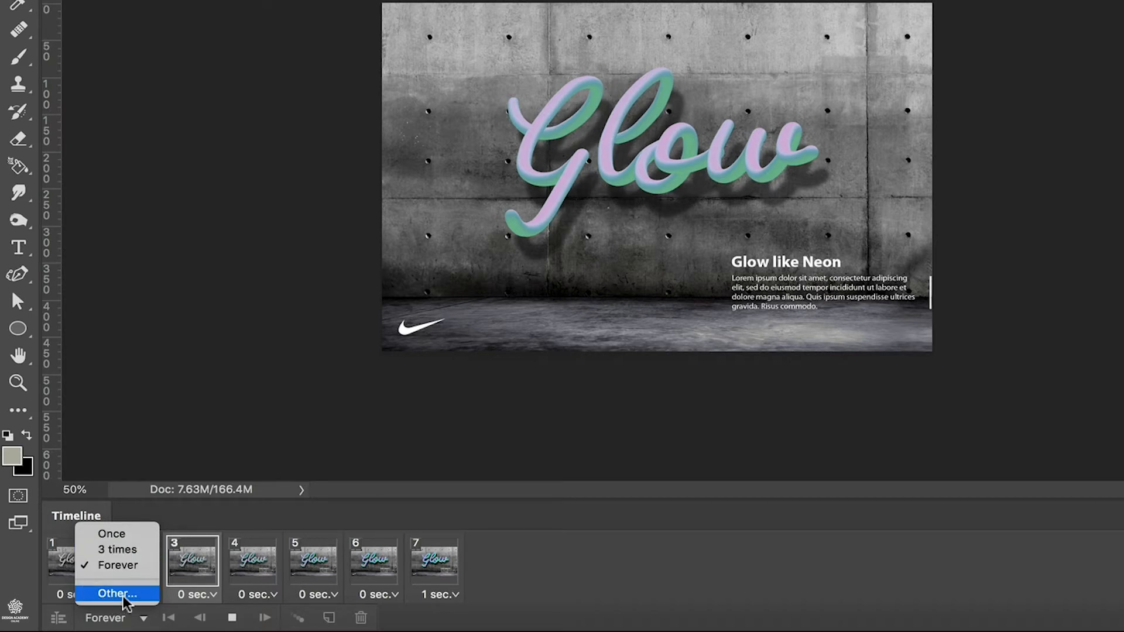
pyautogui.click(539, 579)
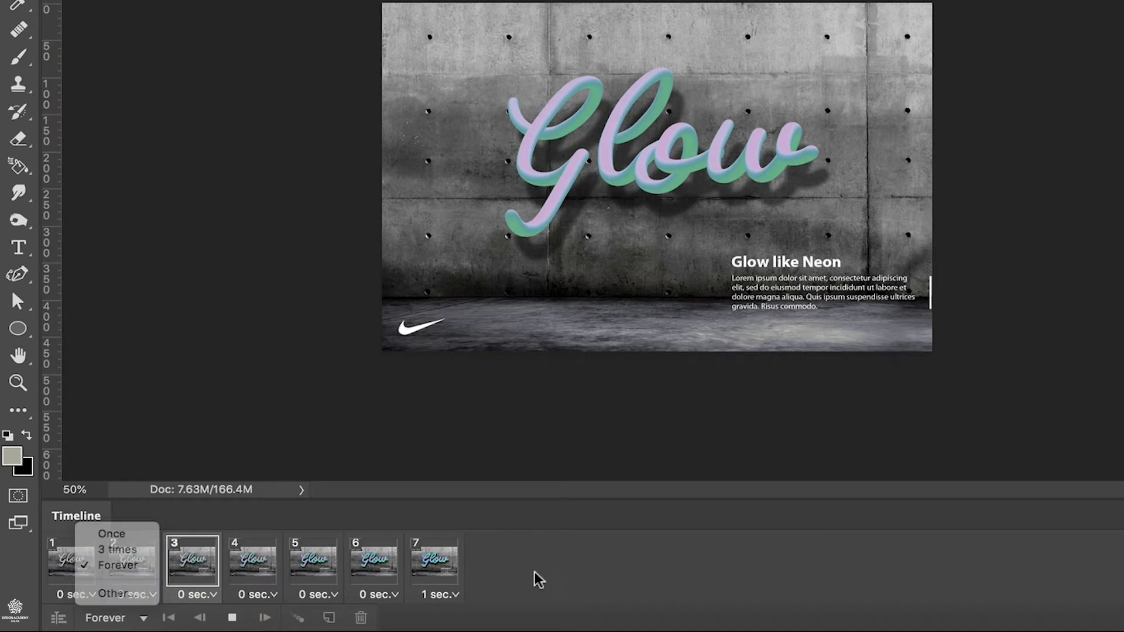
# - Duplicate frame 7 as frame 8, showing the like layer and hiding the glow and glow copy 2 layers
pyautogui.click(433, 560)
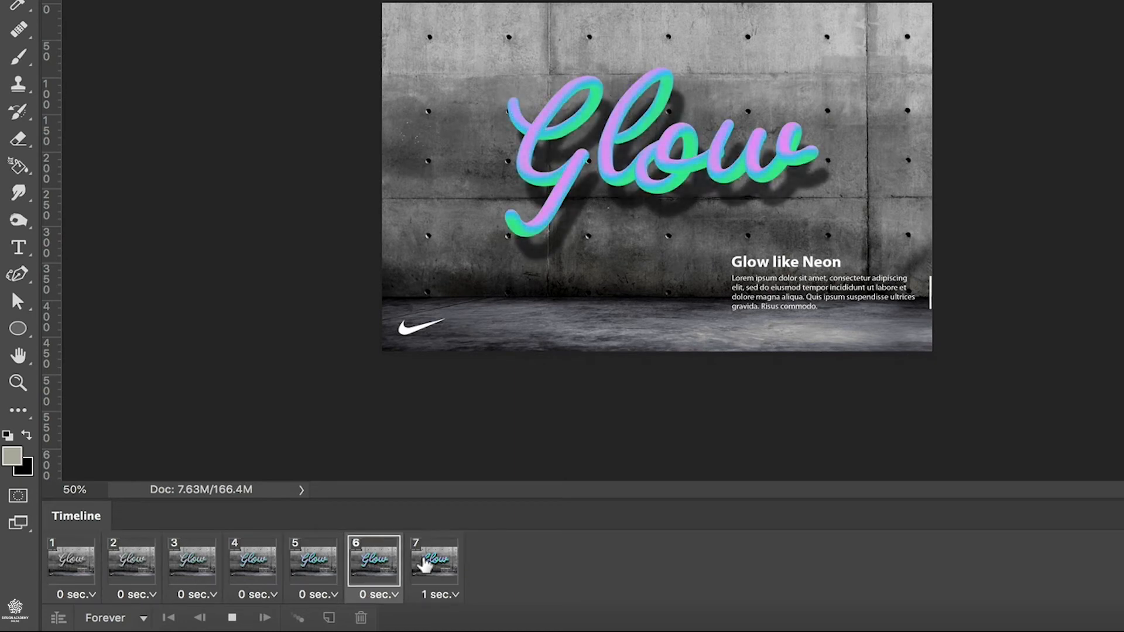
pyautogui.click(232, 619)
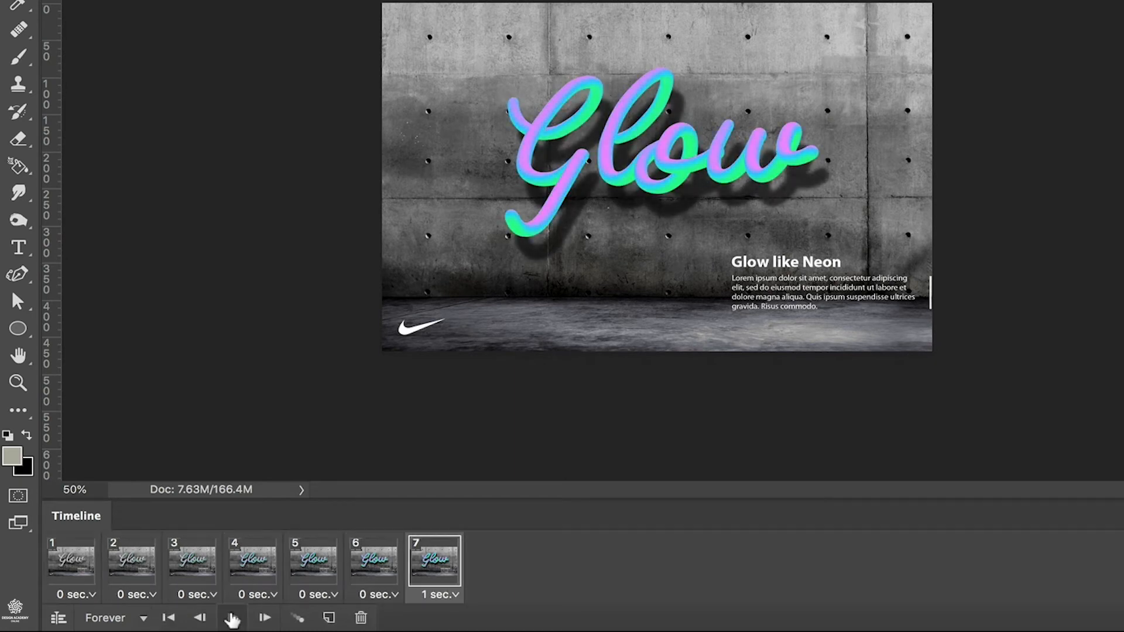
pyautogui.click(329, 618)
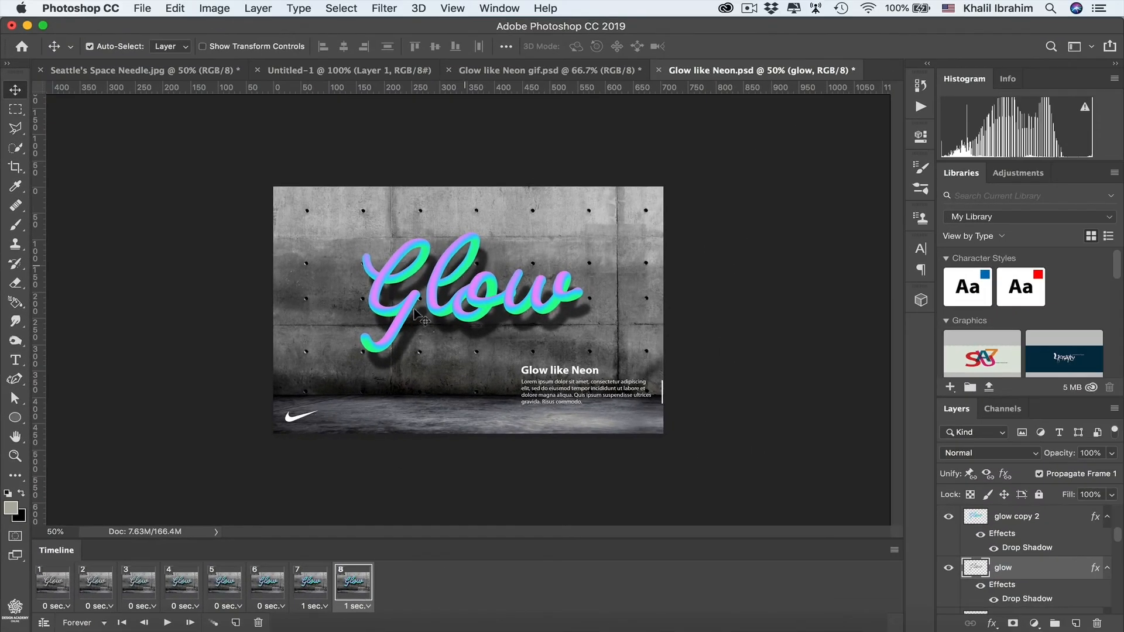
pyautogui.click(414, 314)
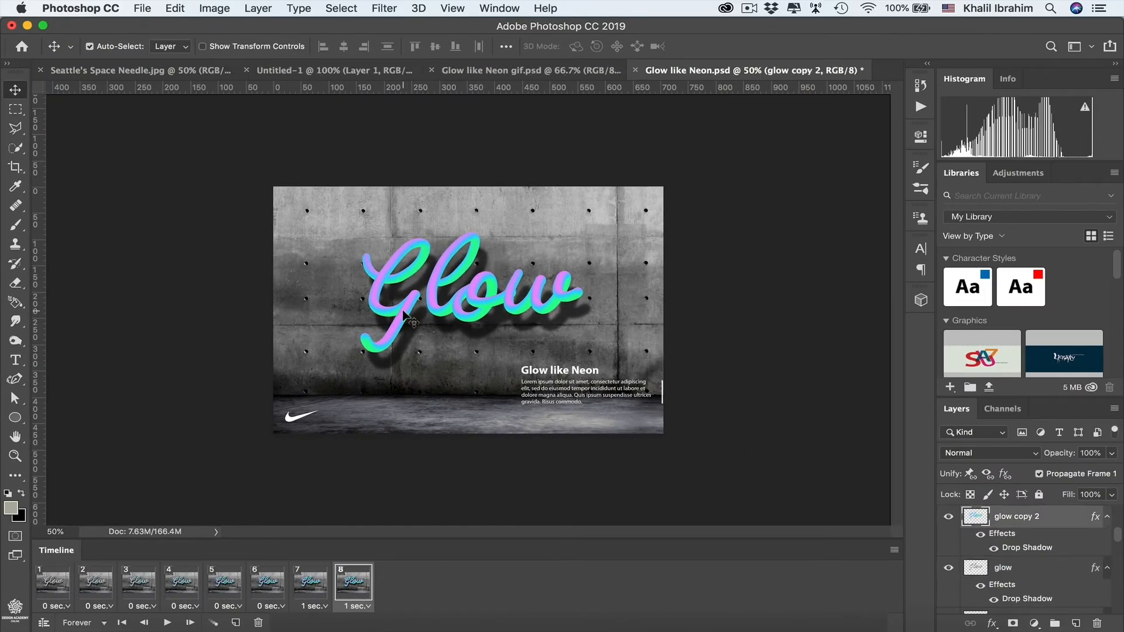
pyautogui.click(948, 518)
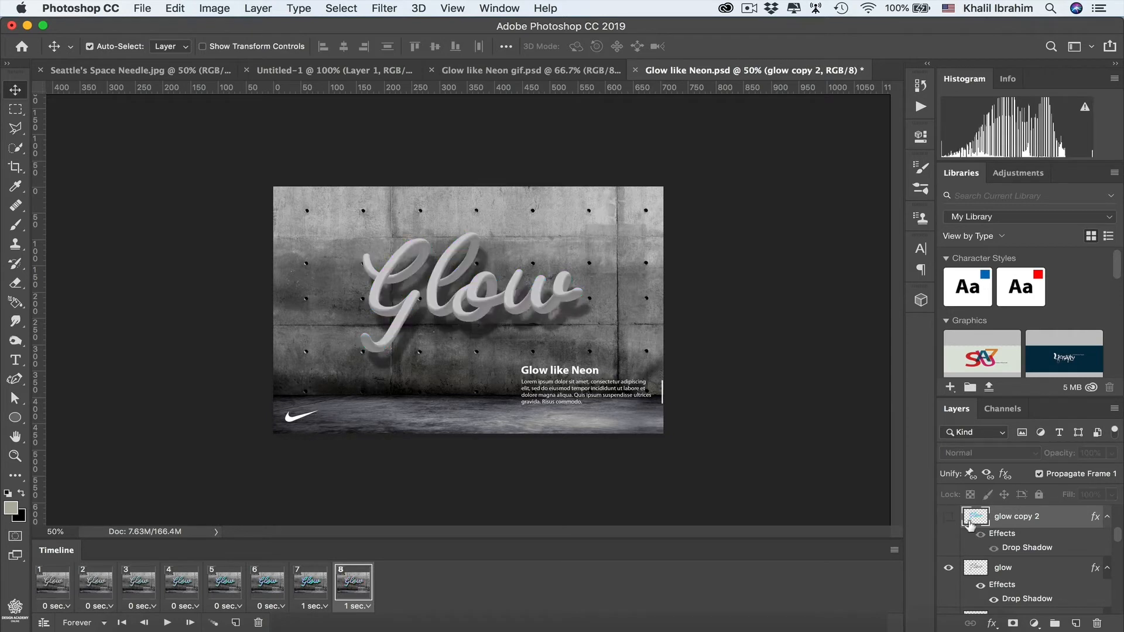
pyautogui.scroll(3, 1030, 541)
pyautogui.scroll(-2, 1033, 543)
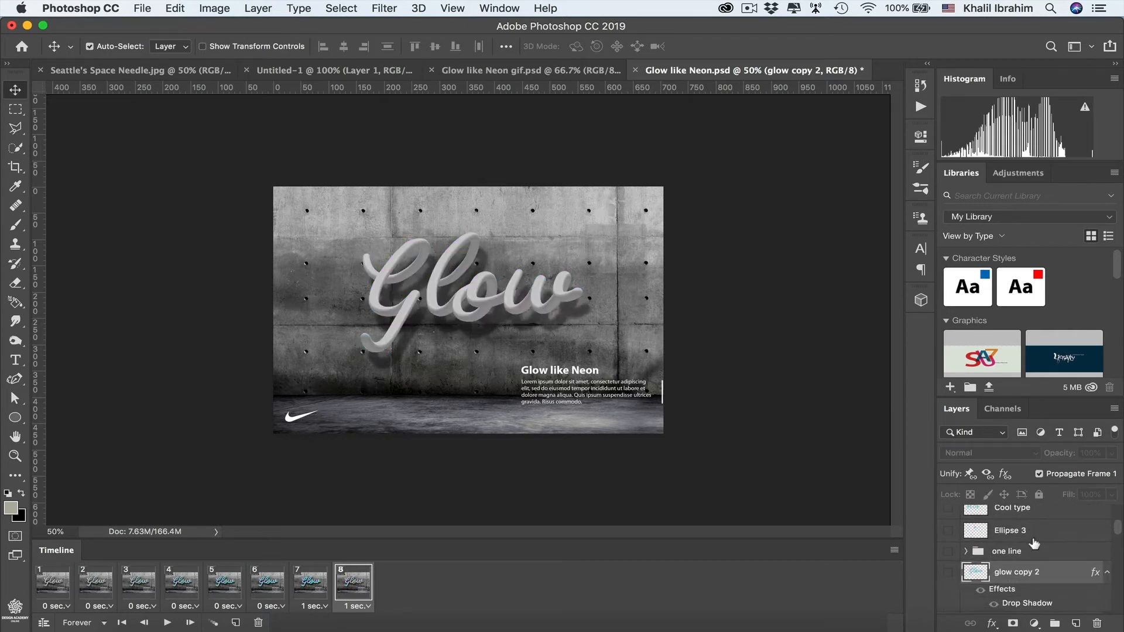
pyautogui.scroll(-3, 1034, 543)
pyautogui.click(948, 547)
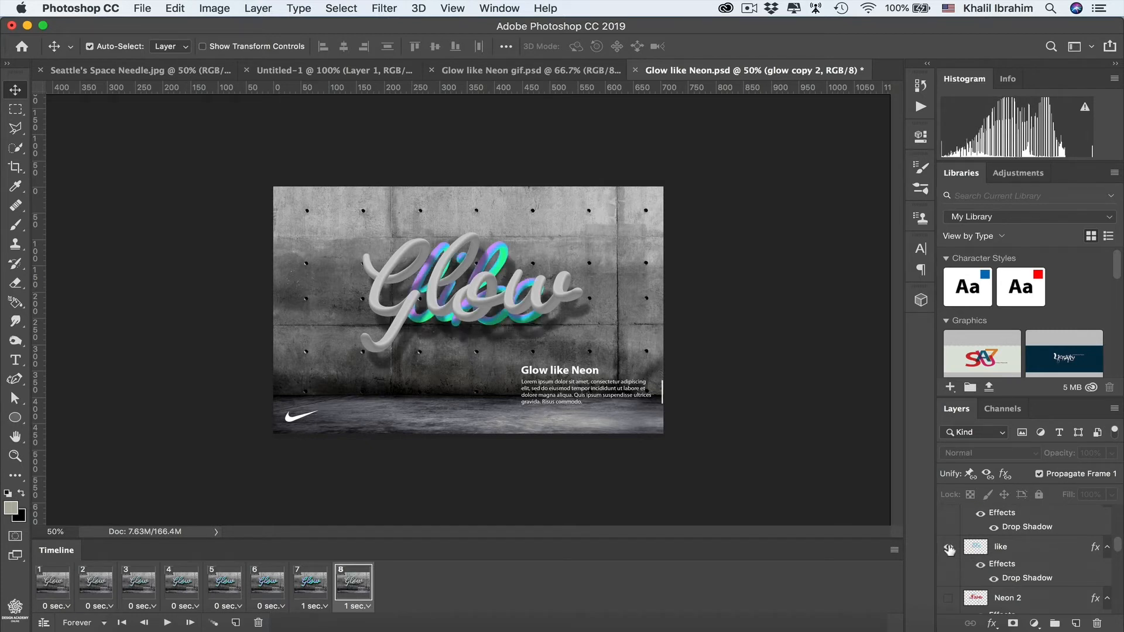
pyautogui.click(571, 300)
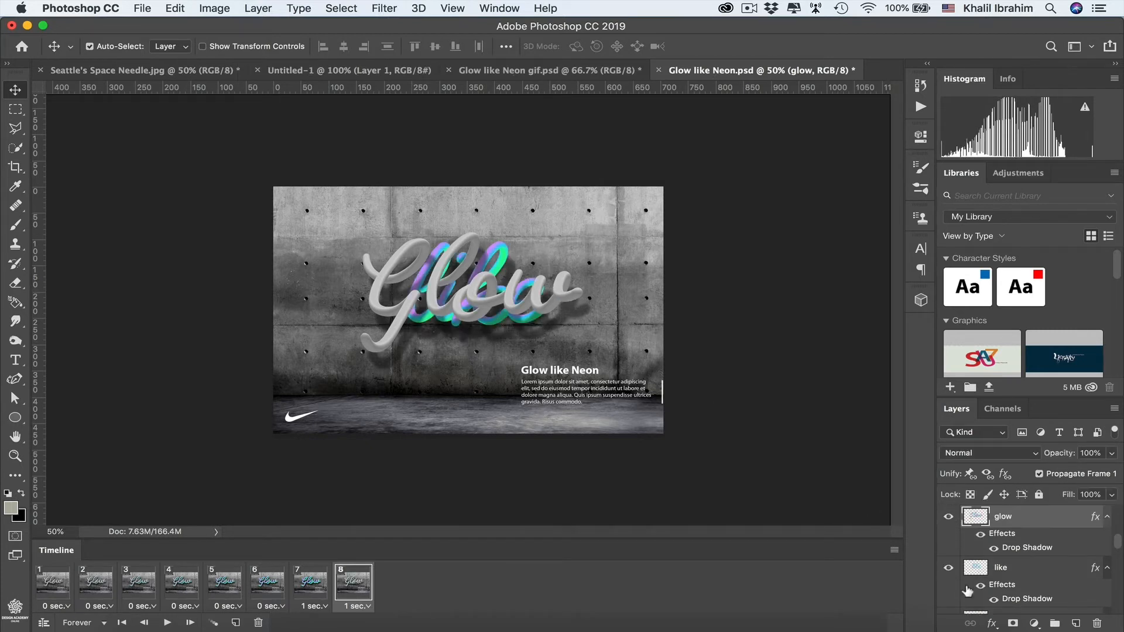
pyautogui.click(949, 517)
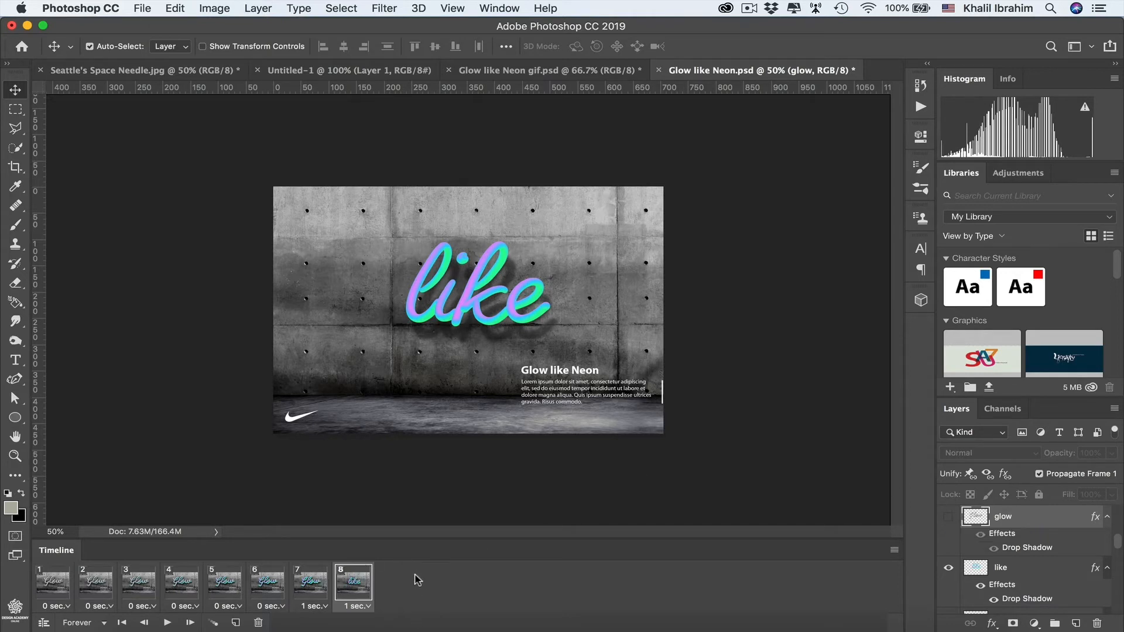
# - Add frame 9 with the Neon 2 layer shown and the like layer hidden, and preview the animation
pyautogui.click(235, 622)
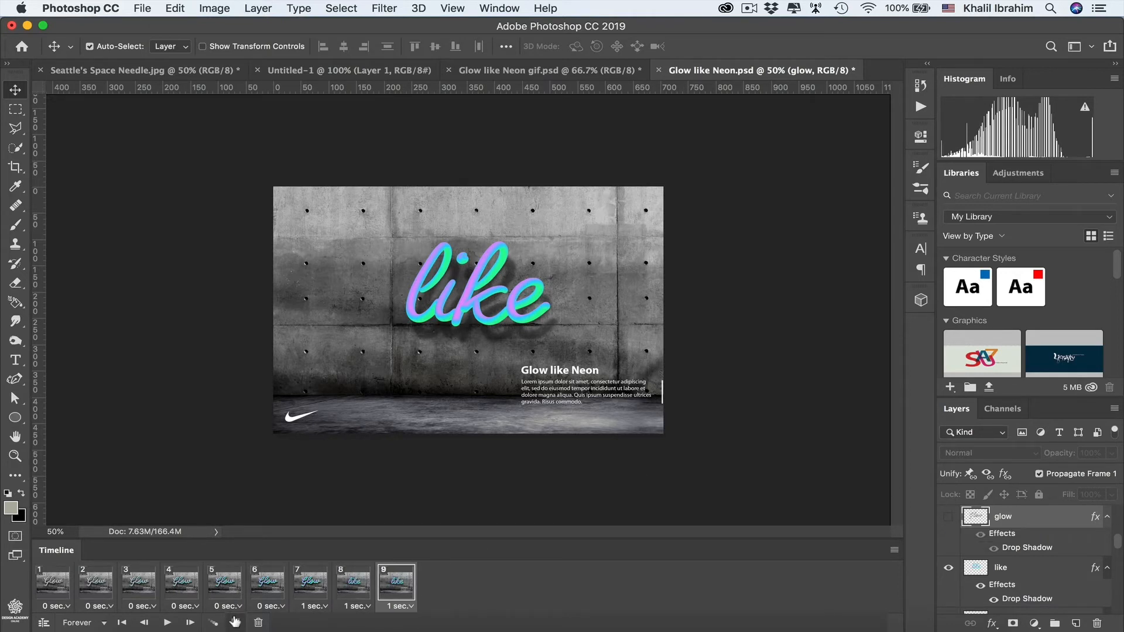
pyautogui.click(463, 300)
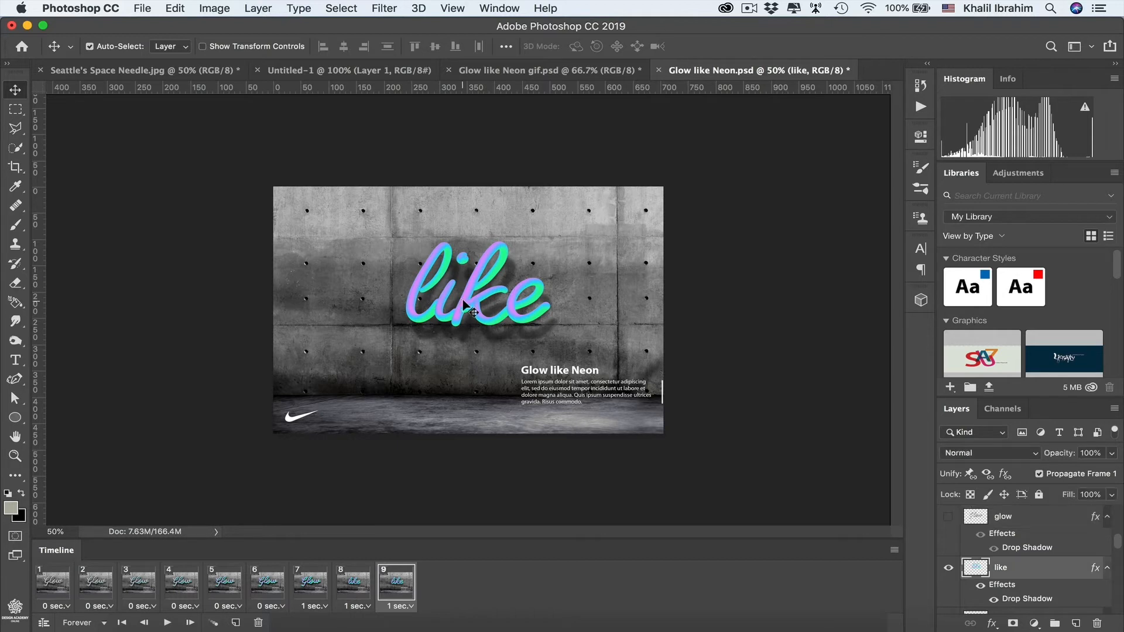
pyautogui.scroll(-2, 1029, 569)
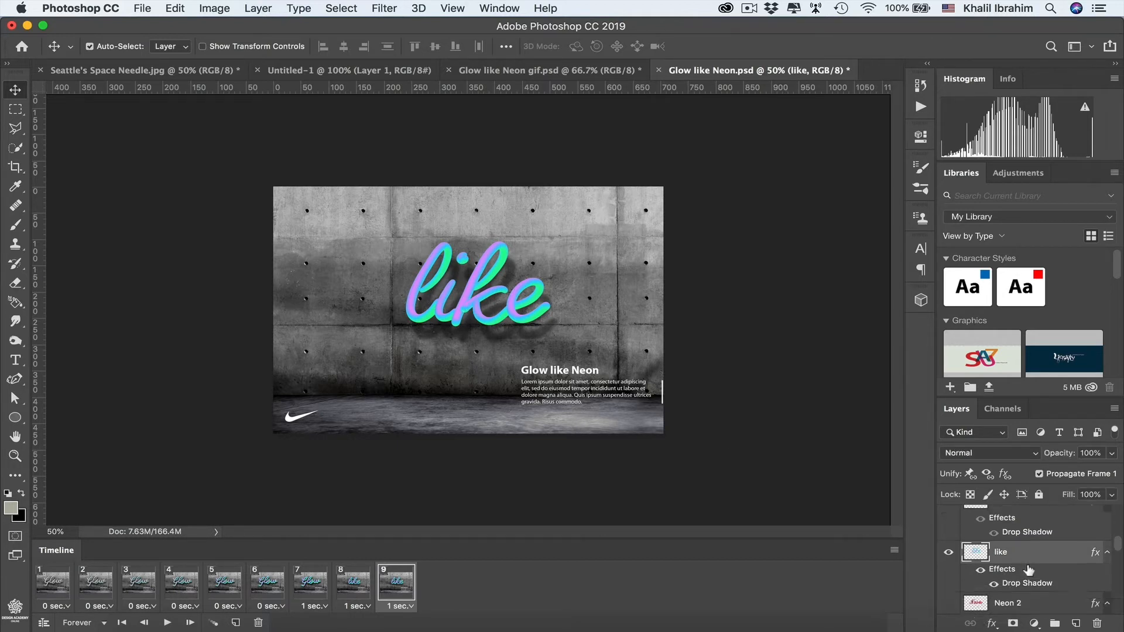
pyautogui.click(949, 586)
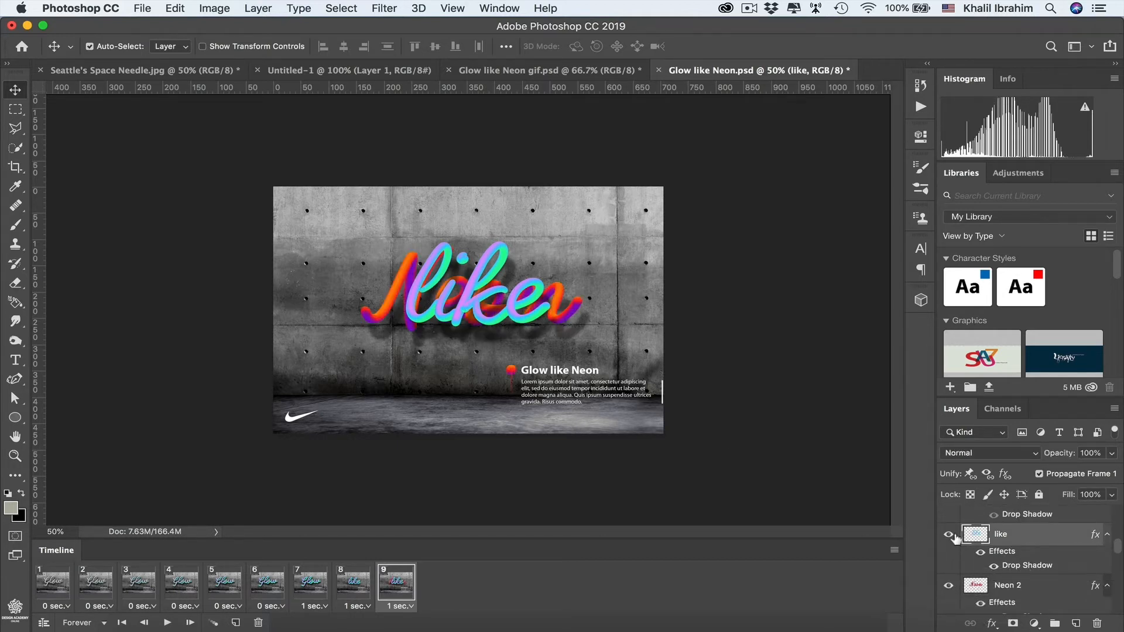
pyautogui.click(949, 534)
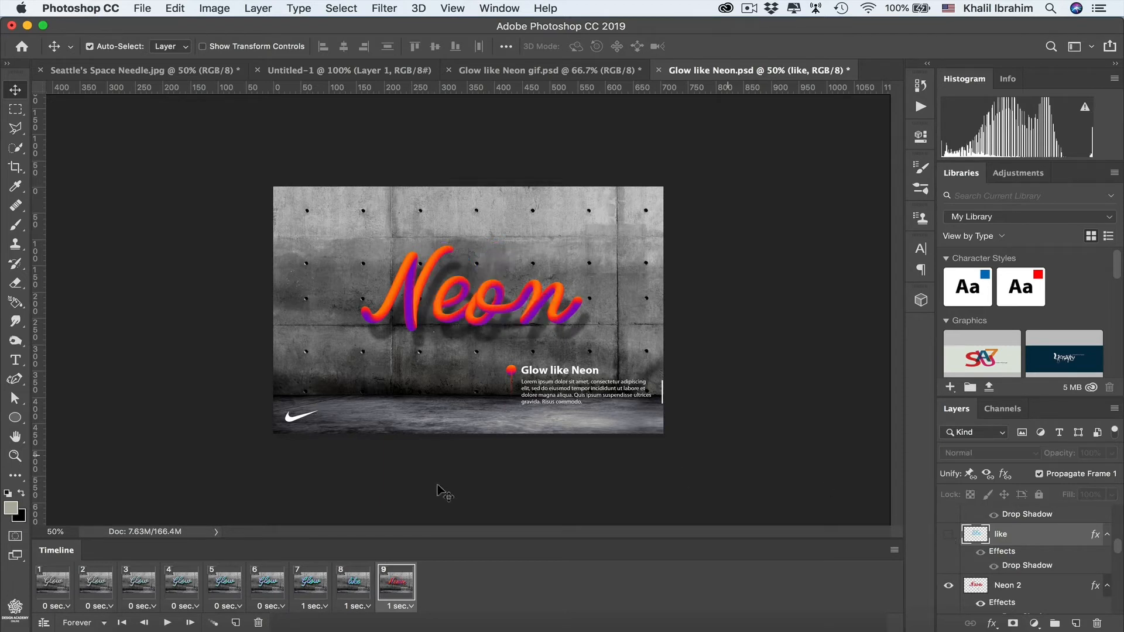
pyautogui.click(166, 623)
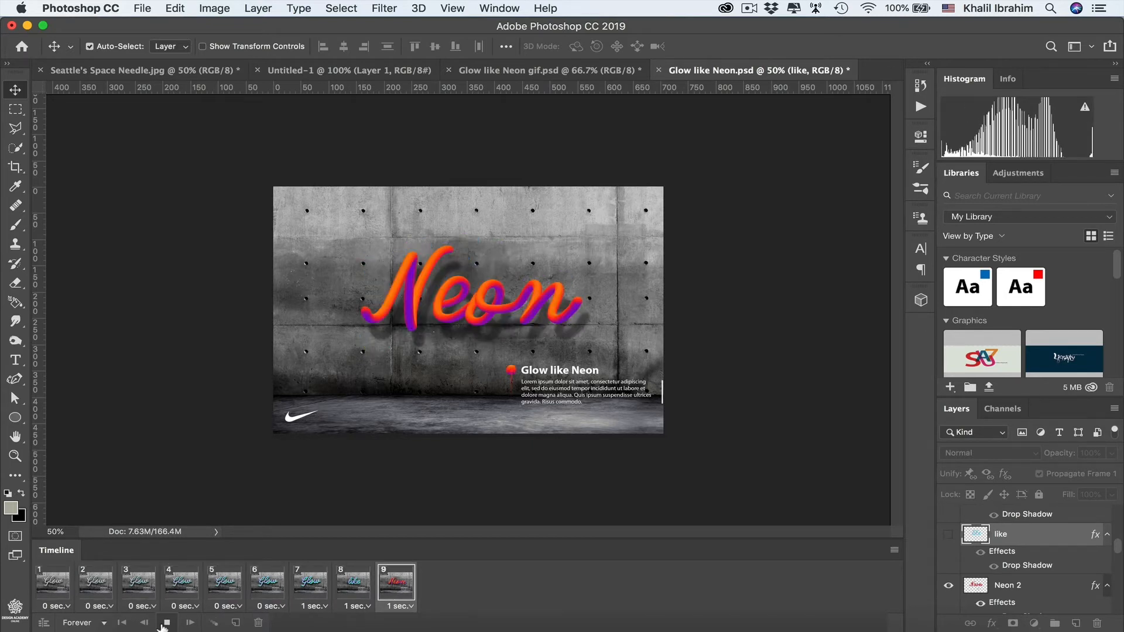
pyautogui.click(165, 623)
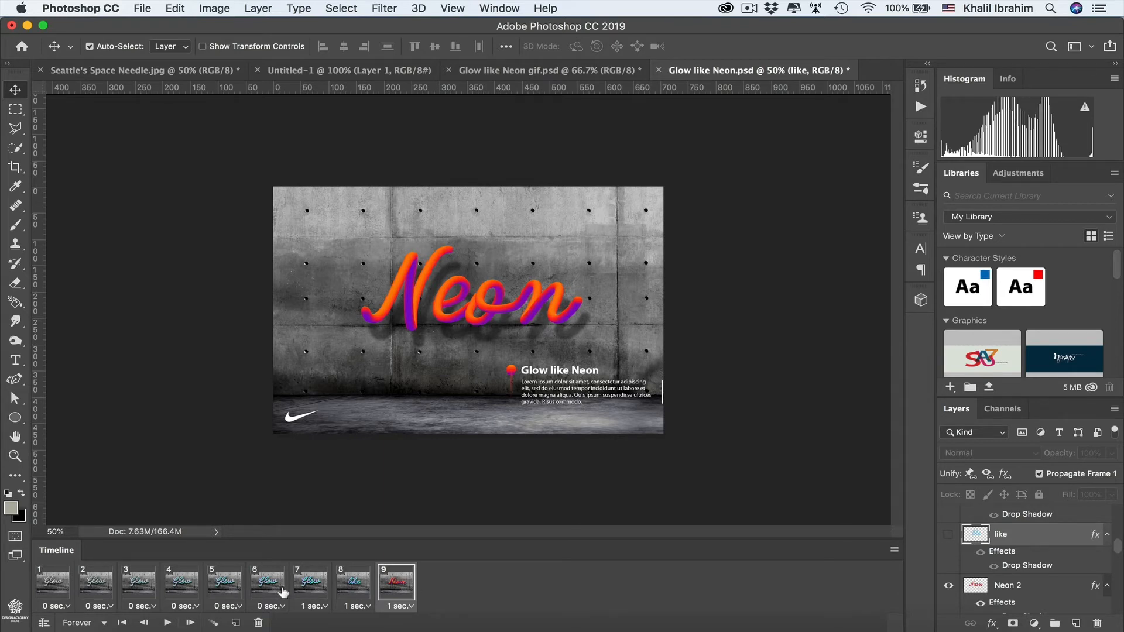
# - Duplicate frame 7, move the coloured Glow copy to the second position, and set its delay to 0.1 seconds
pyautogui.click(302, 586)
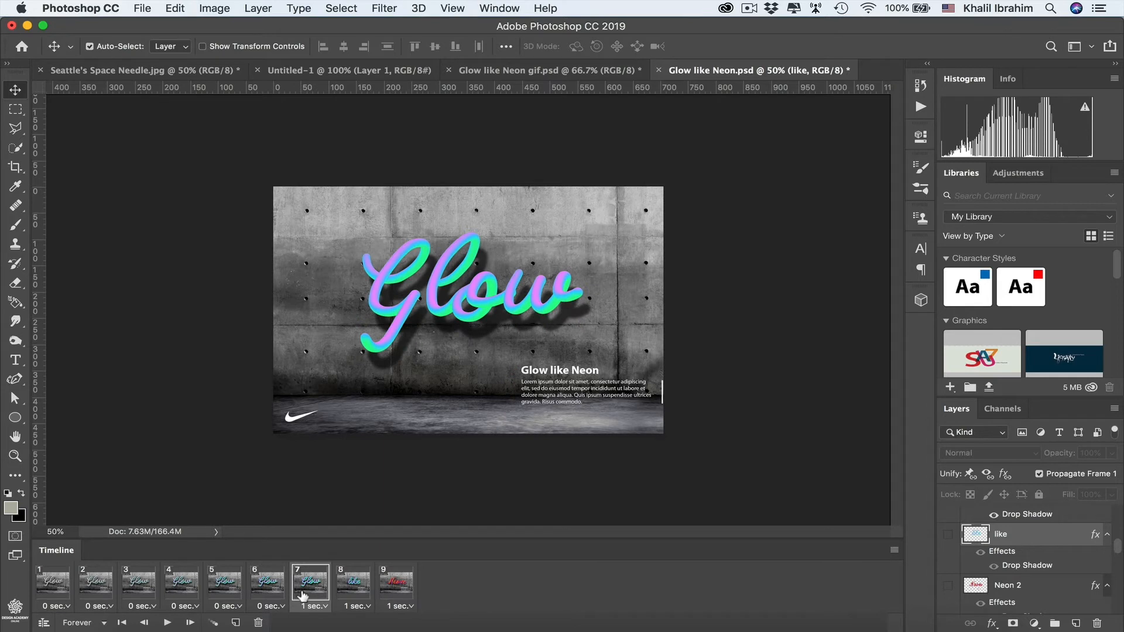
pyautogui.click(235, 623)
pyautogui.moveTo(352, 590); pyautogui.dragTo(80, 582)
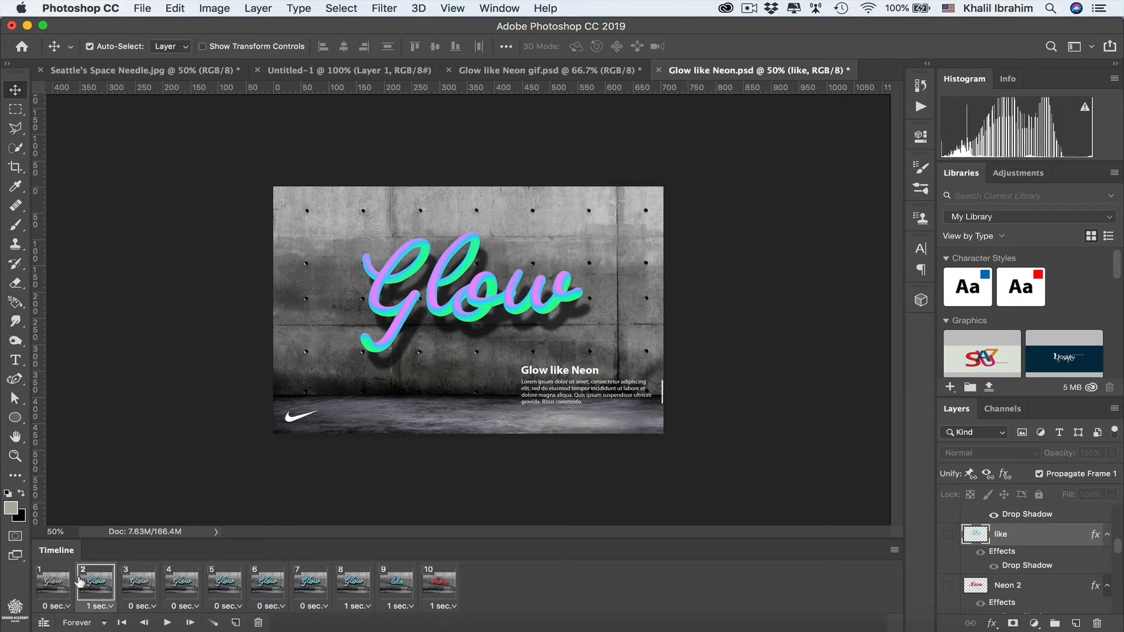
pyautogui.click(110, 607)
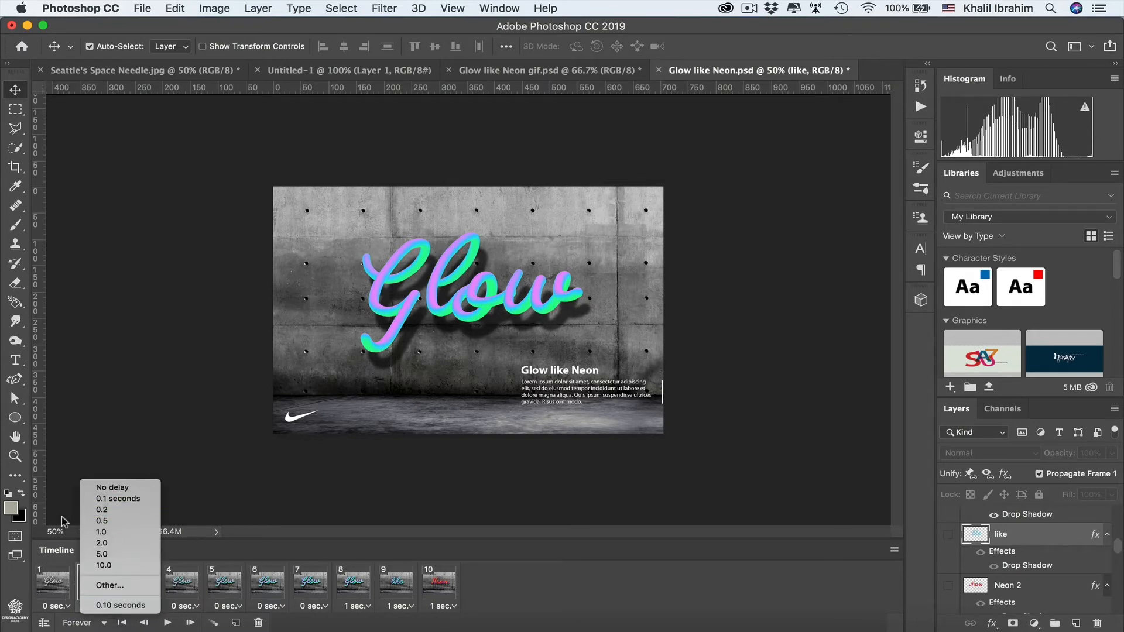
pyautogui.click(108, 498)
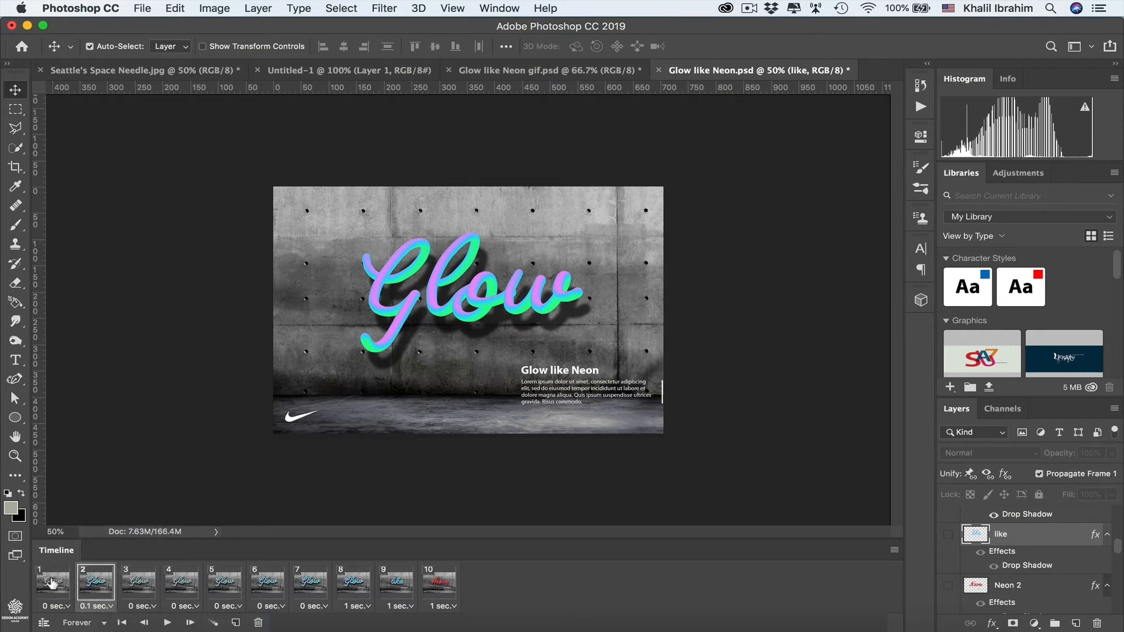
# - Duplicate the grey Glow frame 1, move the copy to the third position, and preview the flicker
pyautogui.click(52, 584)
pyautogui.click(235, 623)
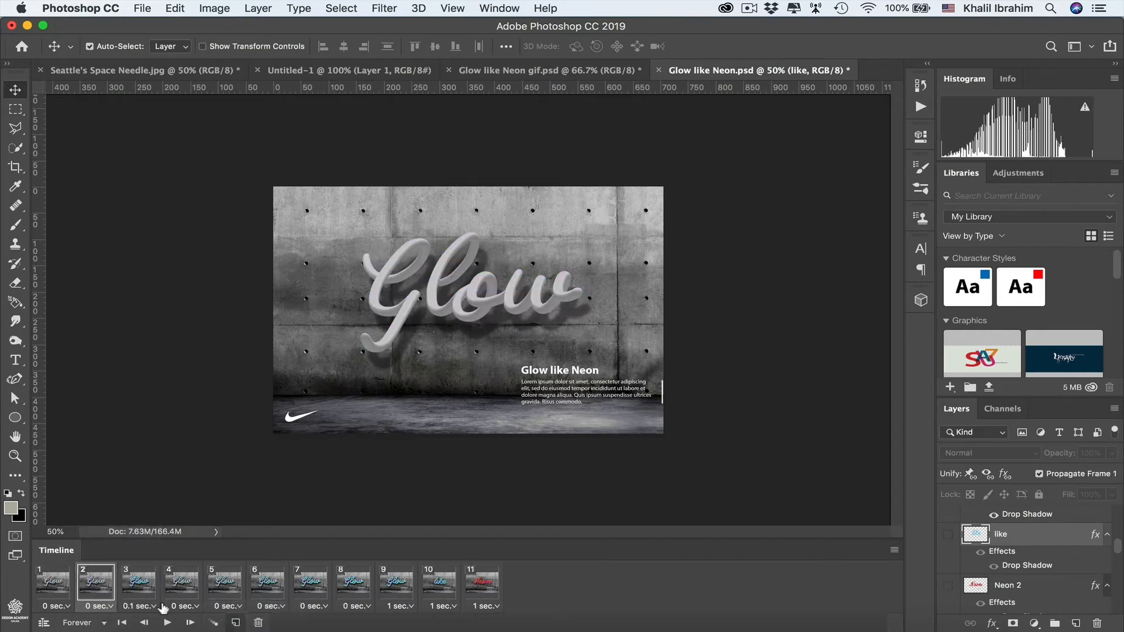
pyautogui.moveTo(166, 579); pyautogui.dragTo(165, 579)
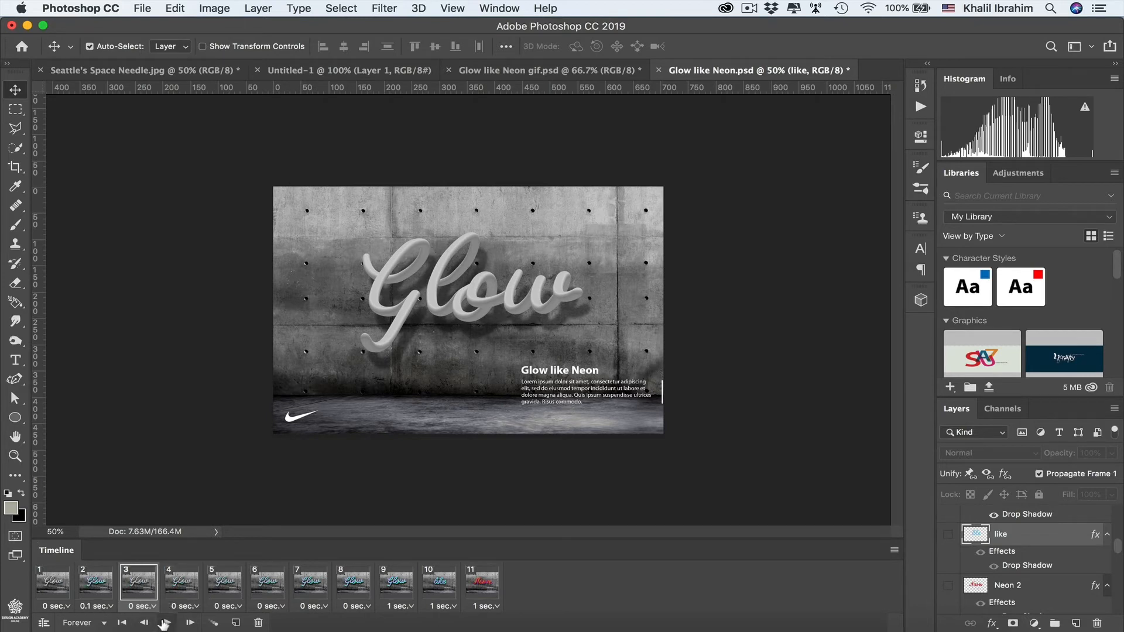
pyautogui.click(164, 623)
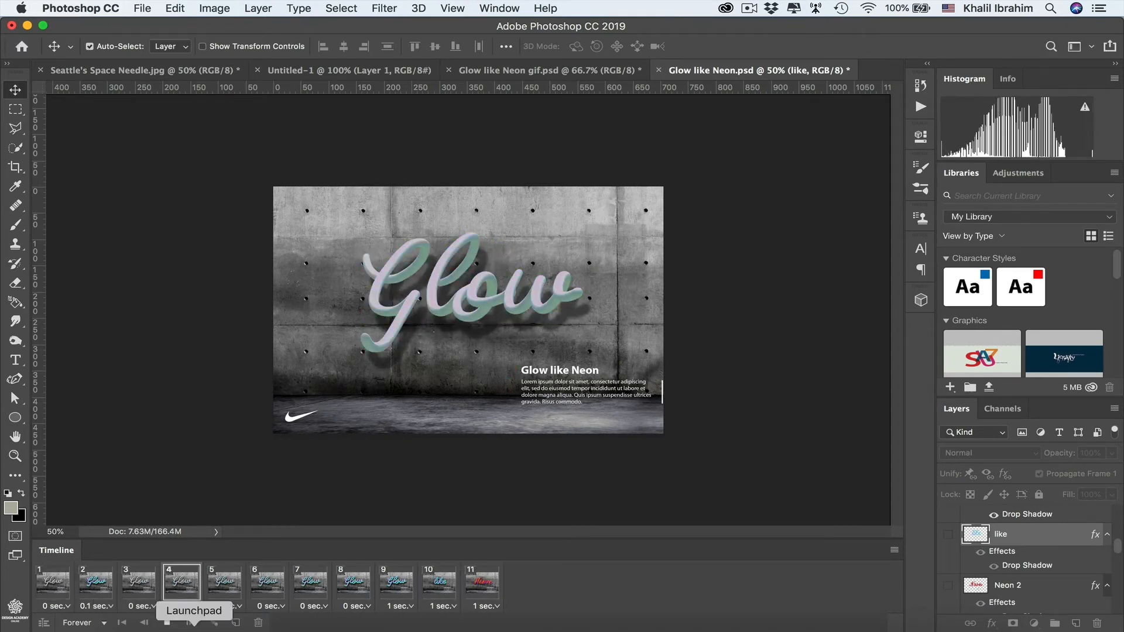
pyautogui.click(168, 624)
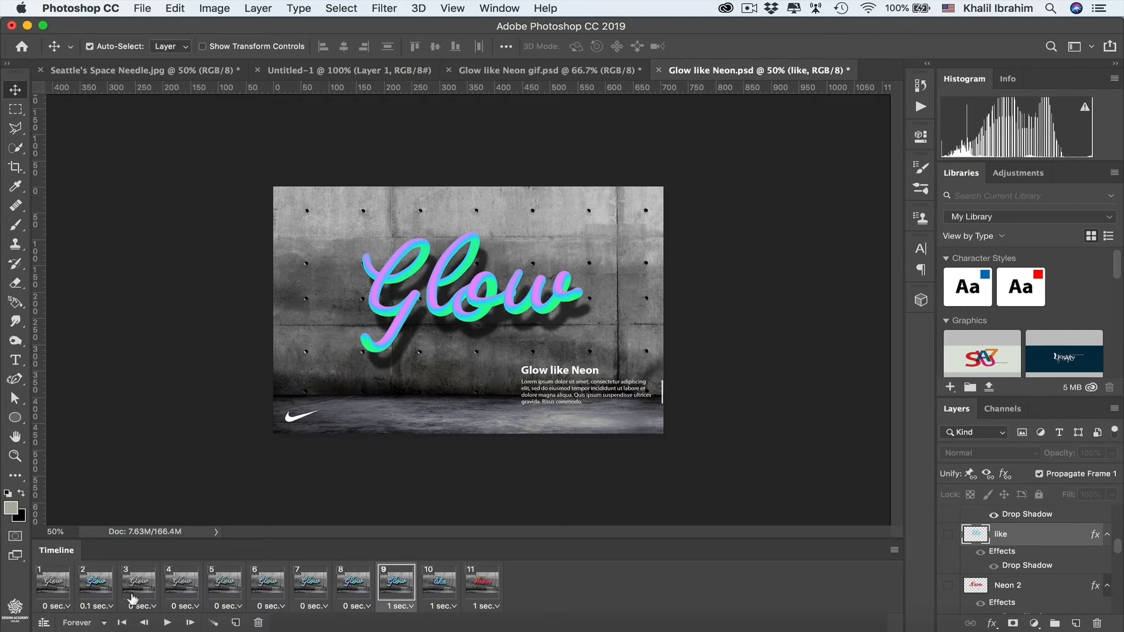
# - Switch to the Glow like Neon gif.psd document and preview its finished animation
pyautogui.click(546, 71)
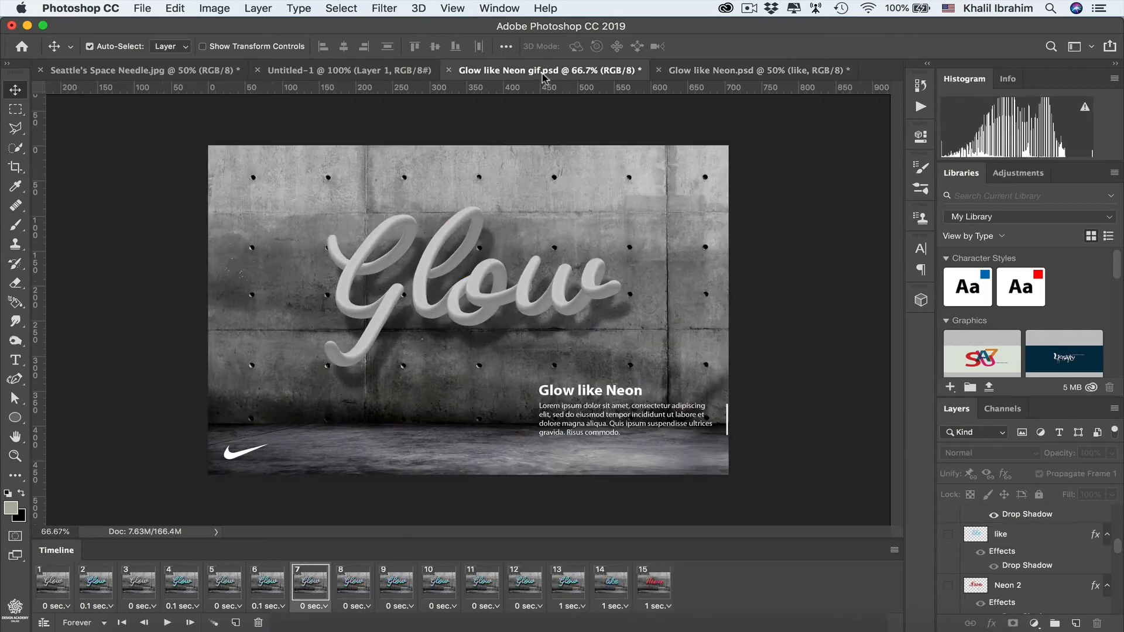
pyautogui.click(167, 623)
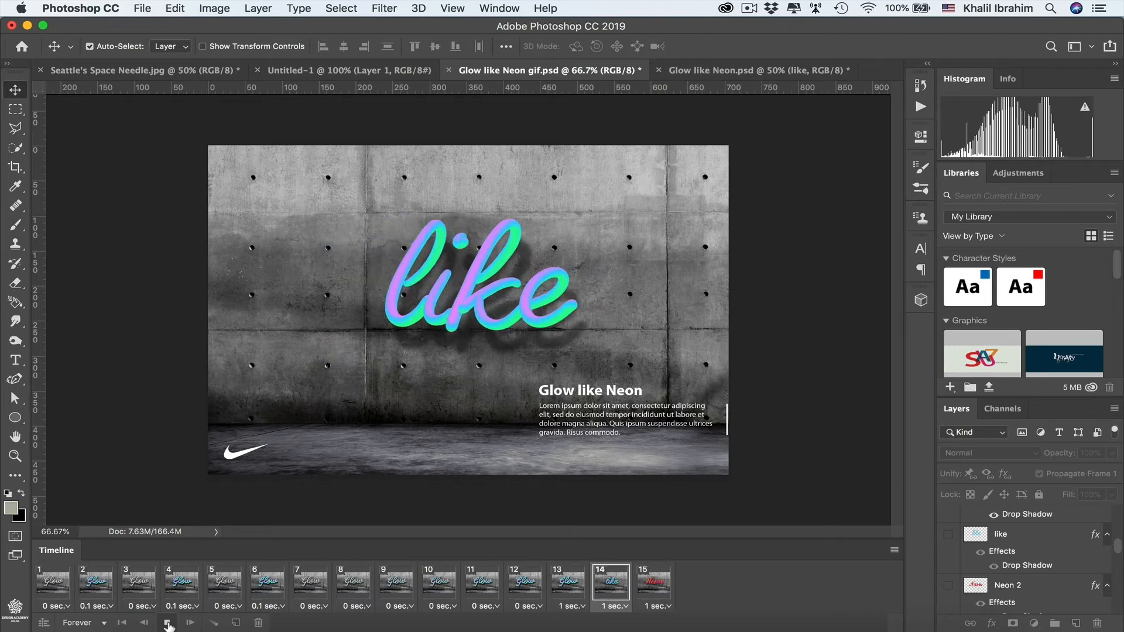
pyautogui.click(168, 623)
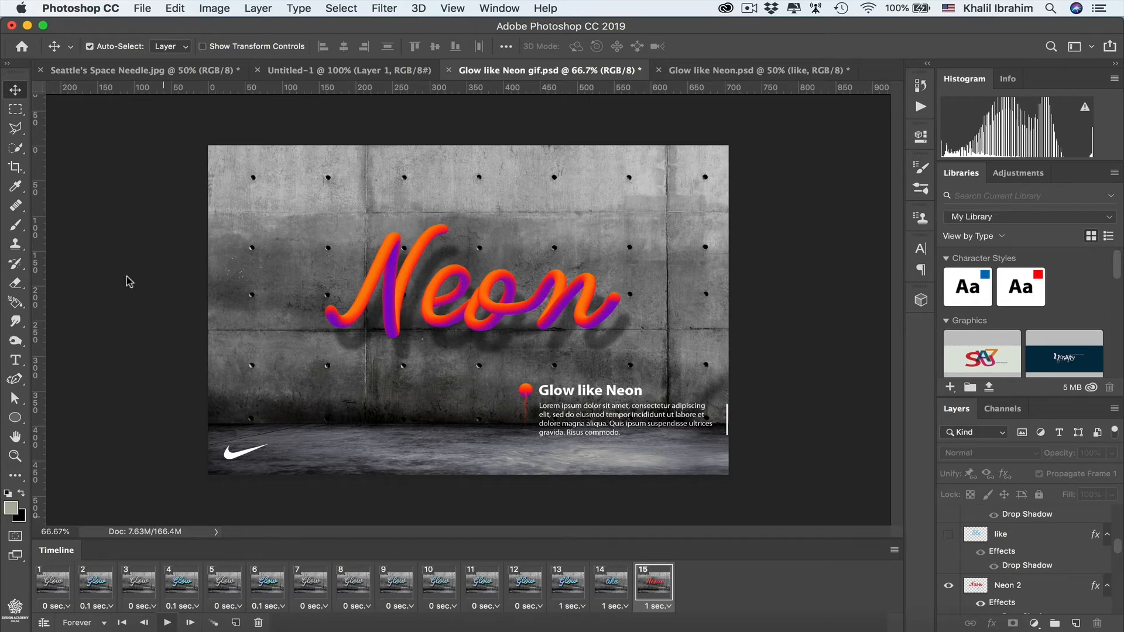
# - Open the animation in Save for Web (Legacy) and scale the exported image to 50 percent
pyautogui.click(140, 8)
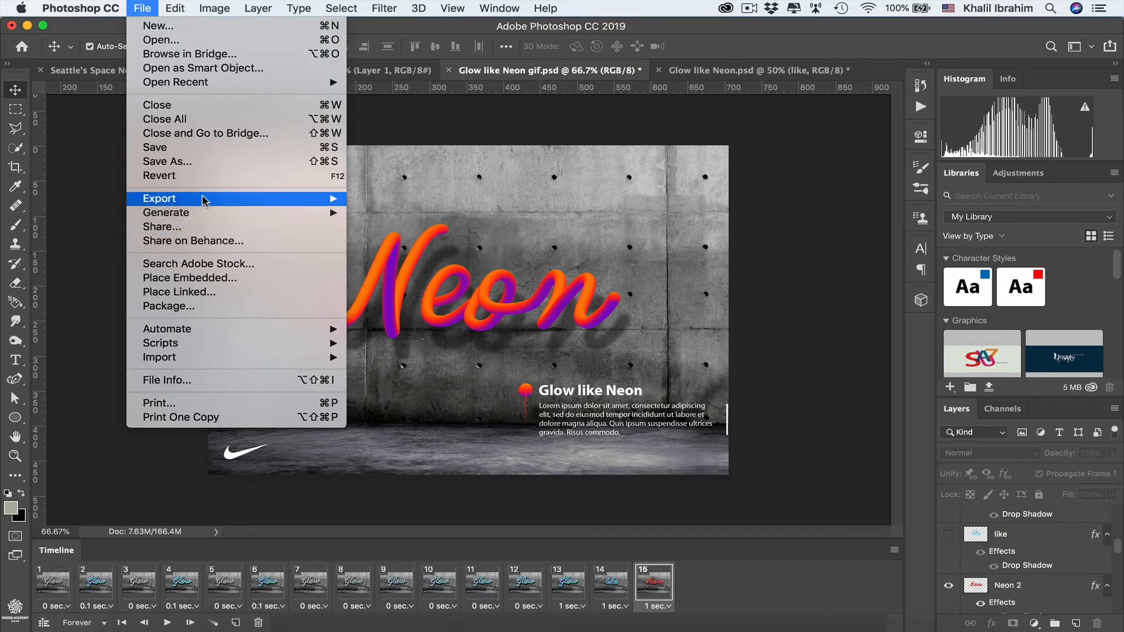
pyautogui.moveTo(202, 199)
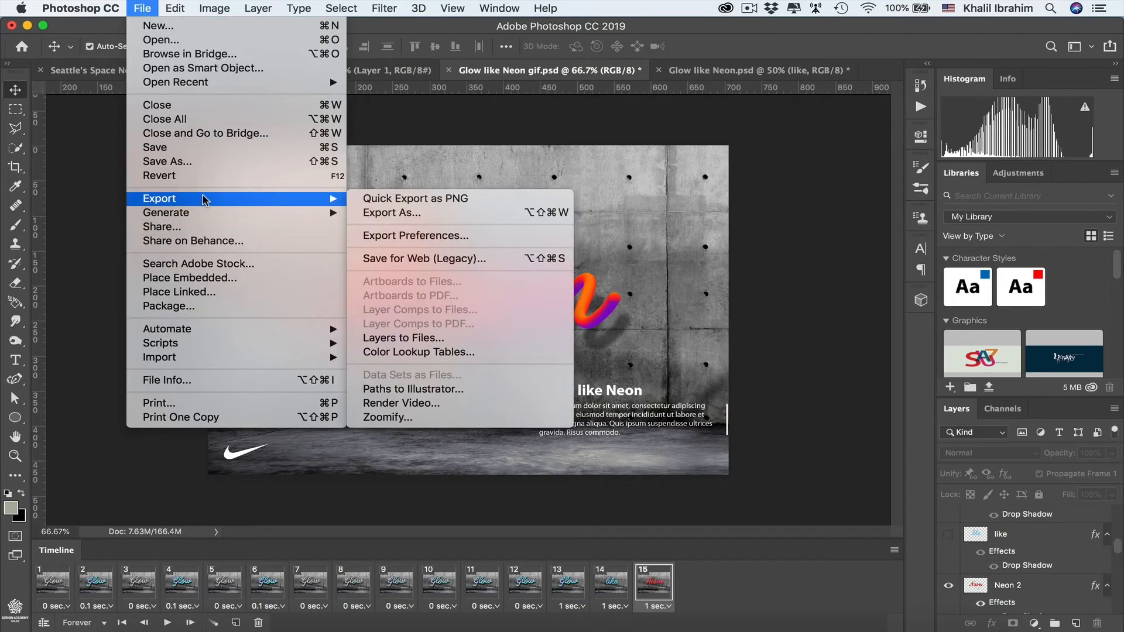
pyautogui.click(391, 260)
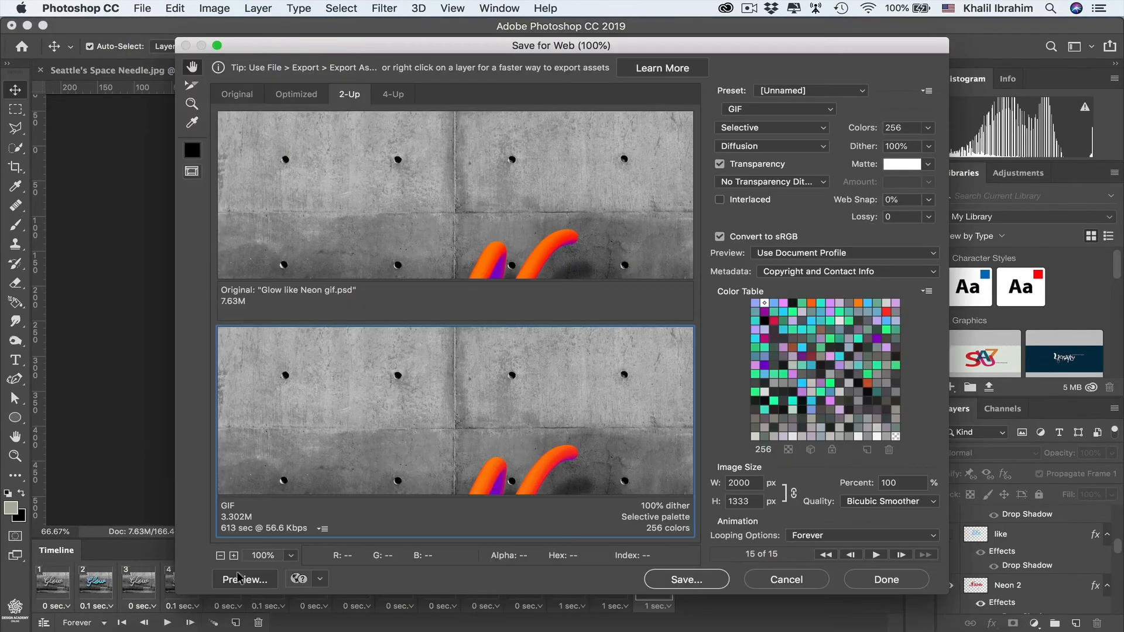
pyautogui.click(221, 555)
pyautogui.click(221, 555)
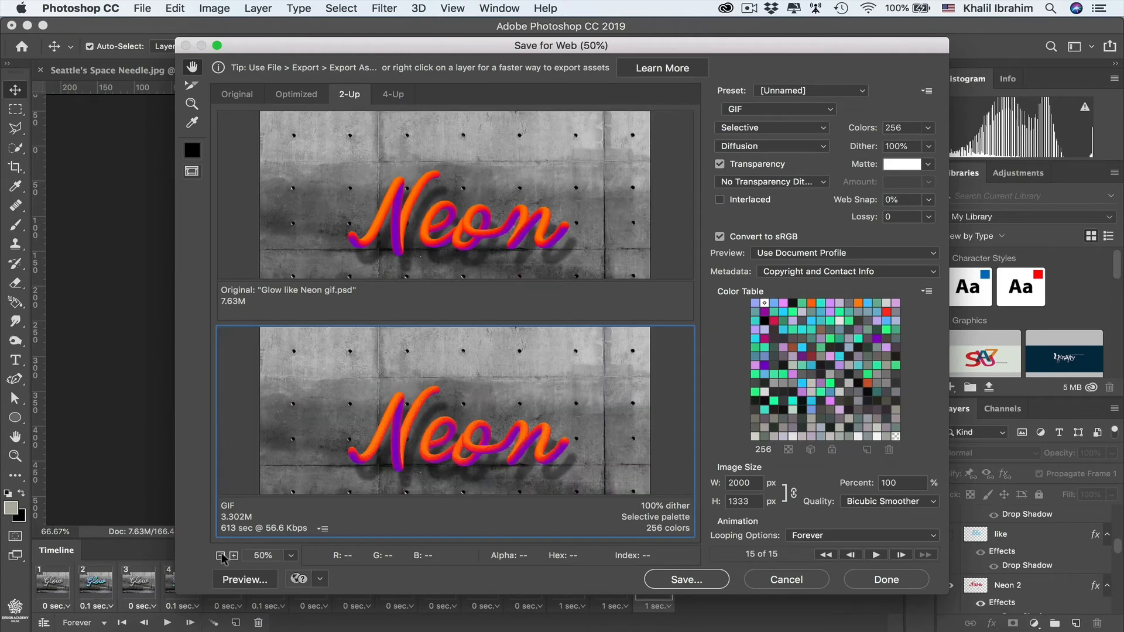
pyautogui.click(221, 556)
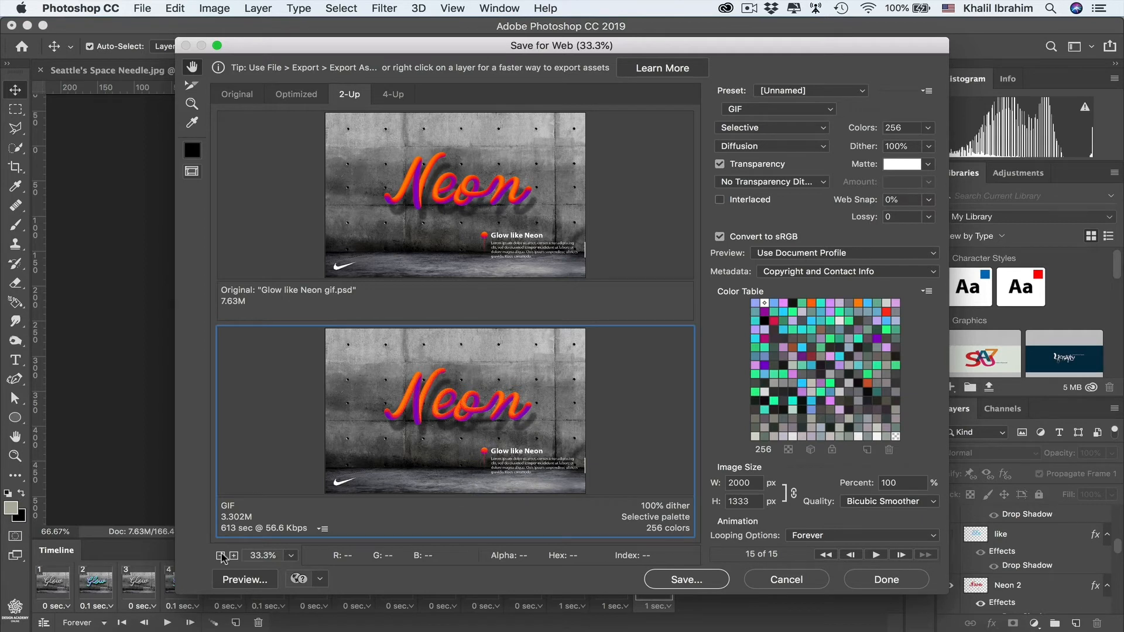
pyautogui.click(907, 482)
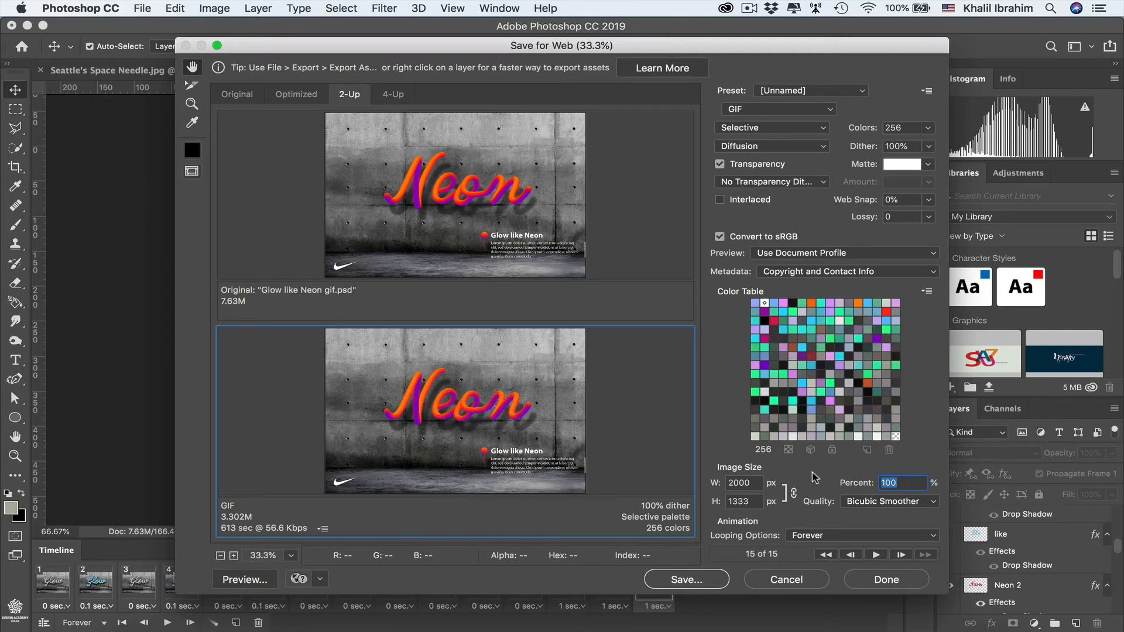
pyautogui.write('50')
pyautogui.press('Tab')
pyautogui.click(234, 556)
pyautogui.click(233, 555)
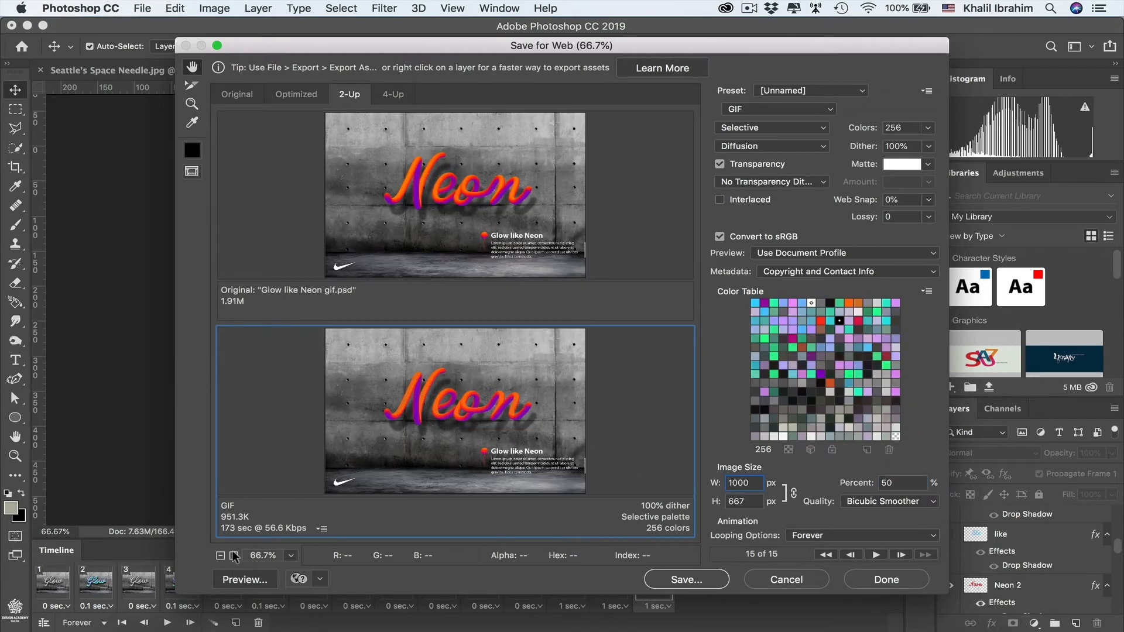
# - Review the file format and colour count options, and try a Lossy value of 100 before resetting it to 0
pyautogui.click(828, 112)
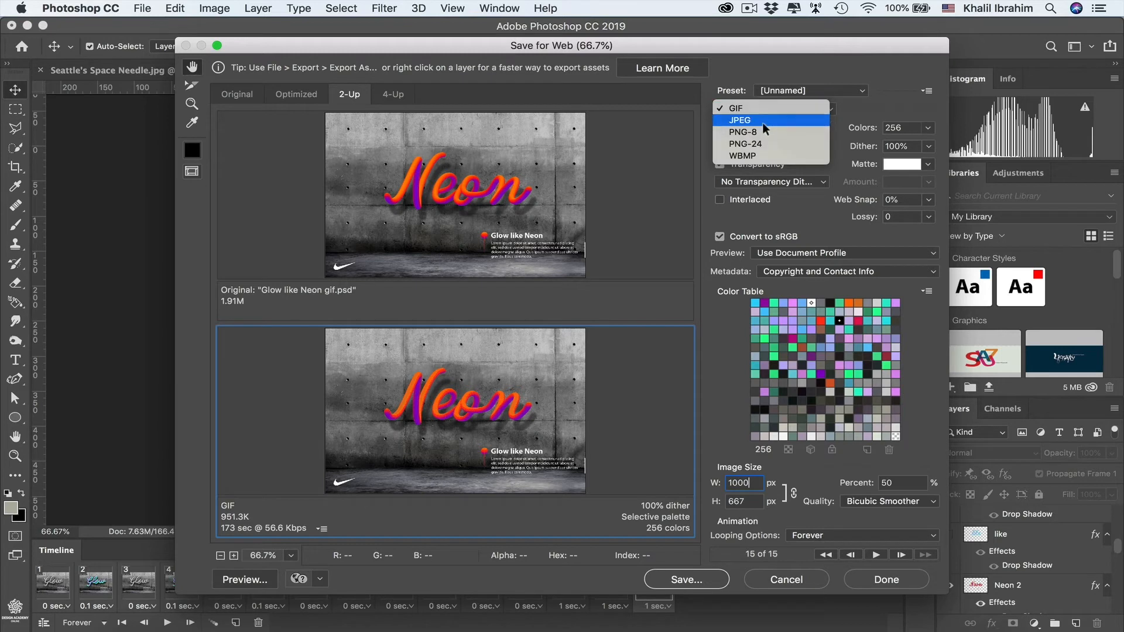
pyautogui.click(853, 58)
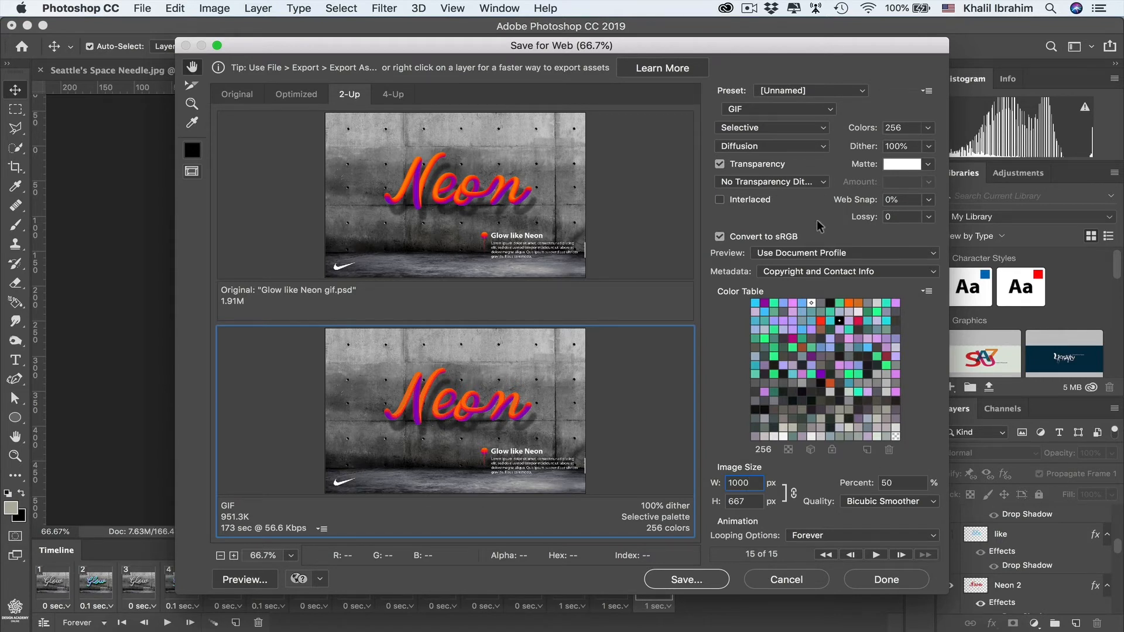
pyautogui.click(928, 128)
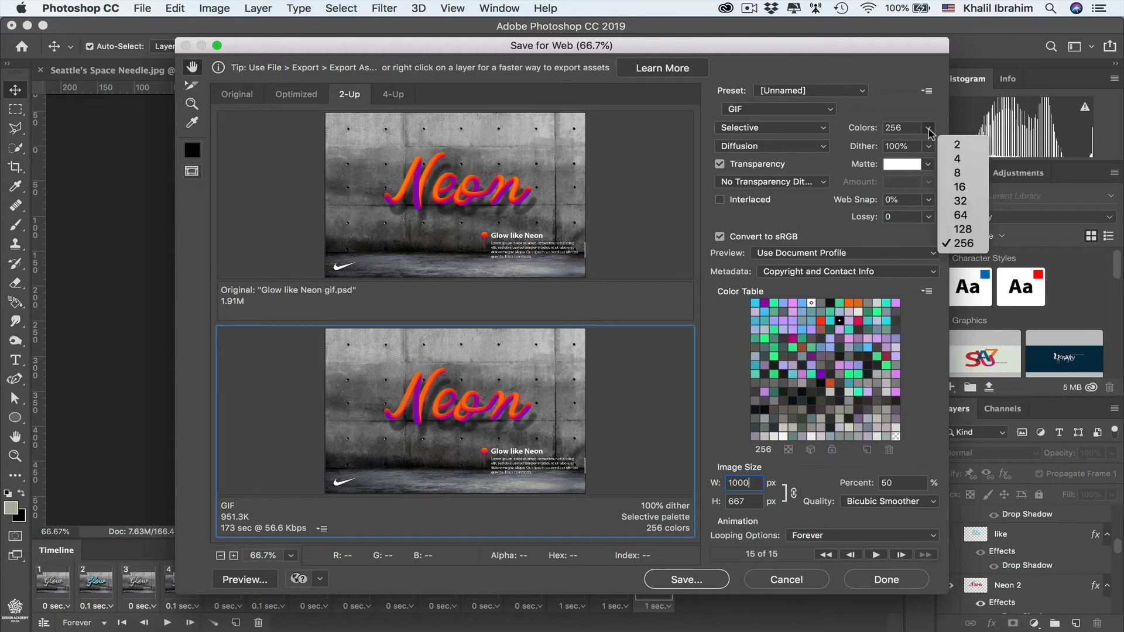
pyautogui.click(823, 212)
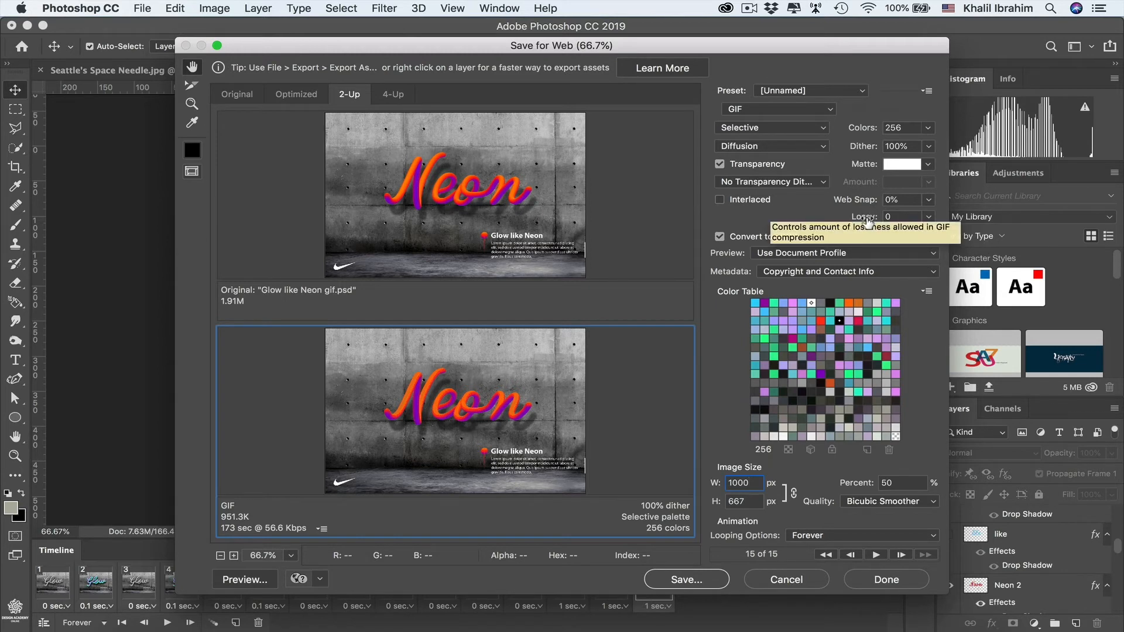
pyautogui.moveTo(867, 220); pyautogui.dragTo(965, 221)
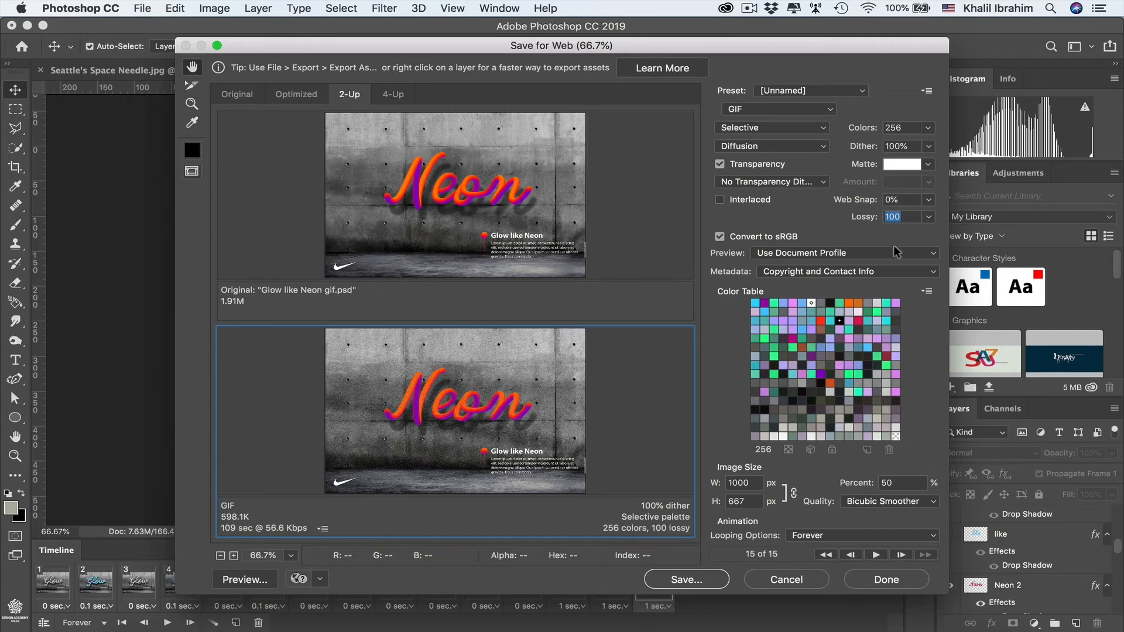
pyautogui.write('0')
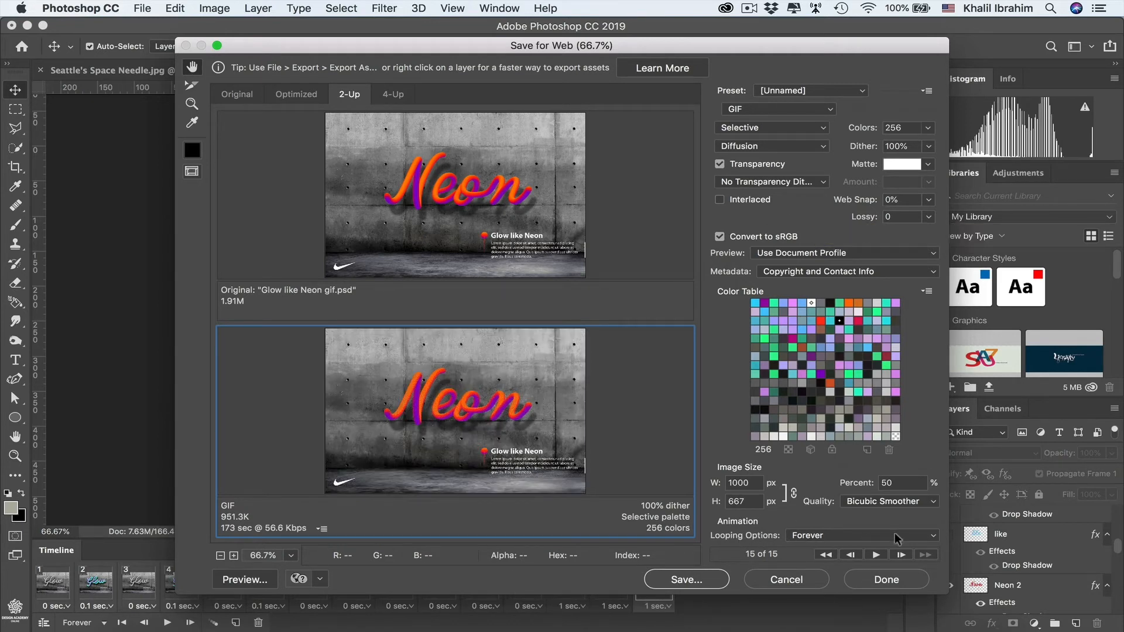
# - Check the looping options, play the animation in the export preview, and preview the GIF in the browser
pyautogui.click(919, 536)
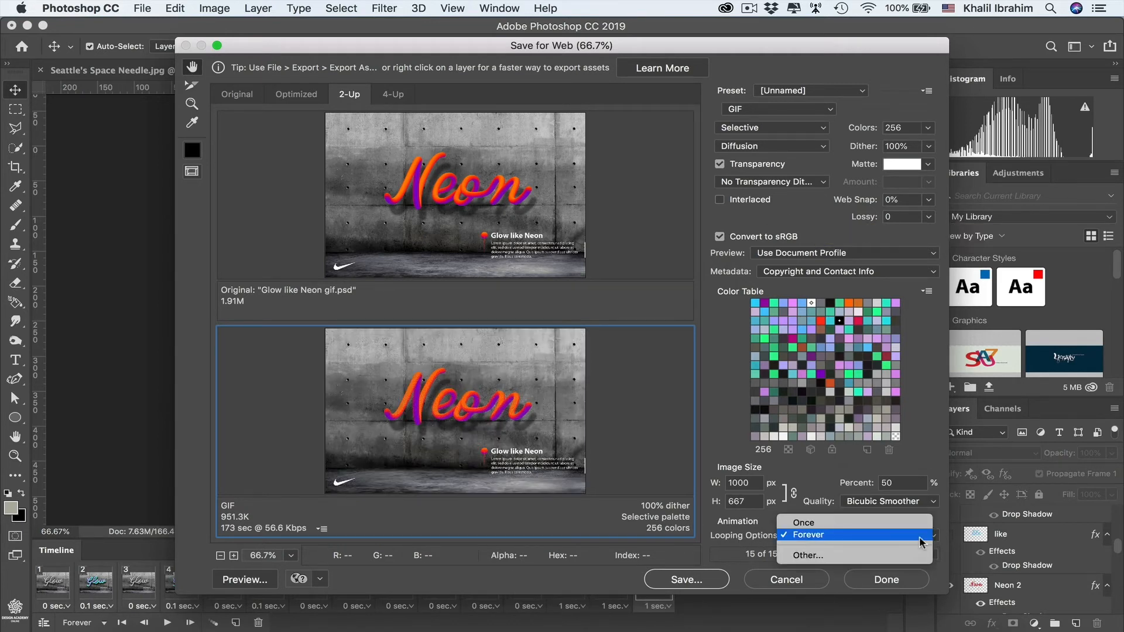
pyautogui.click(729, 536)
pyautogui.click(874, 552)
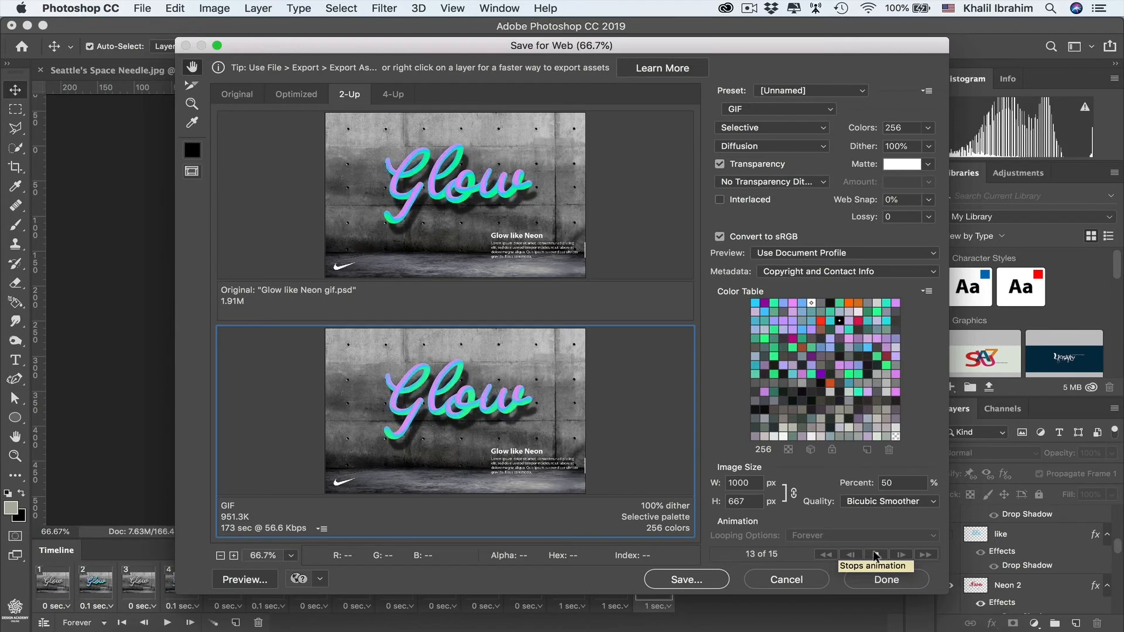
pyautogui.click(873, 553)
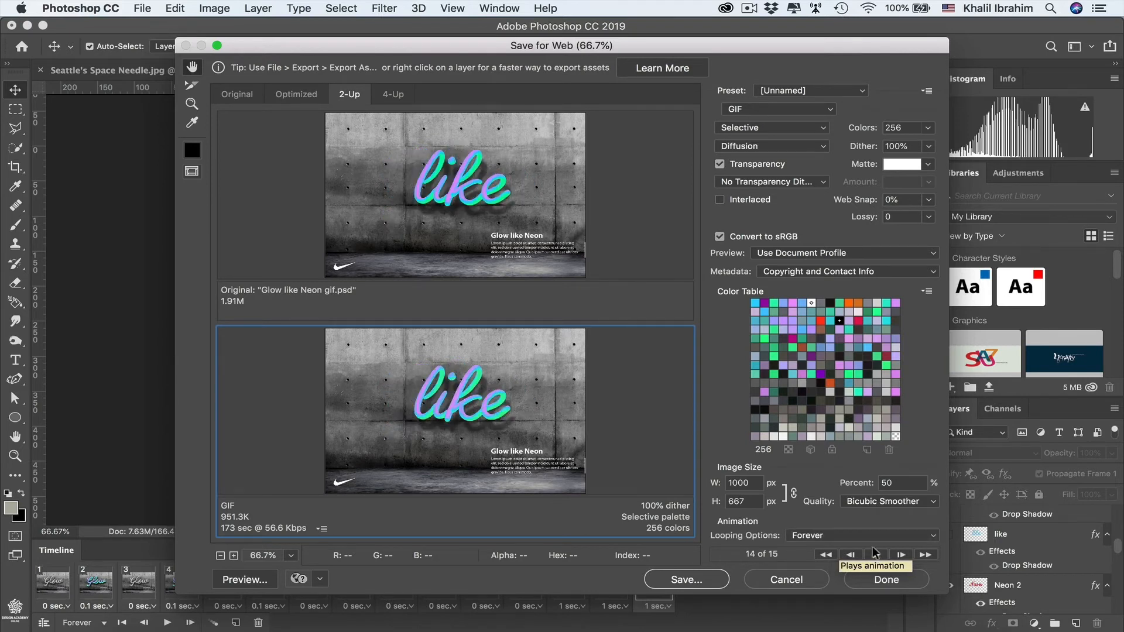
pyautogui.click(246, 580)
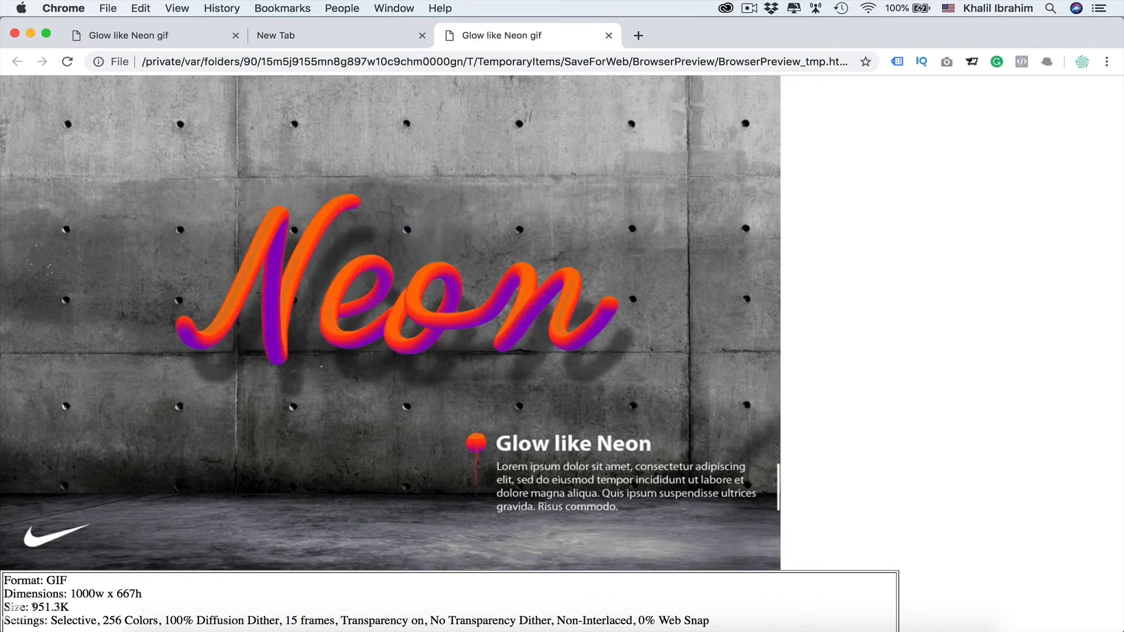
pyautogui.click(700, 627)
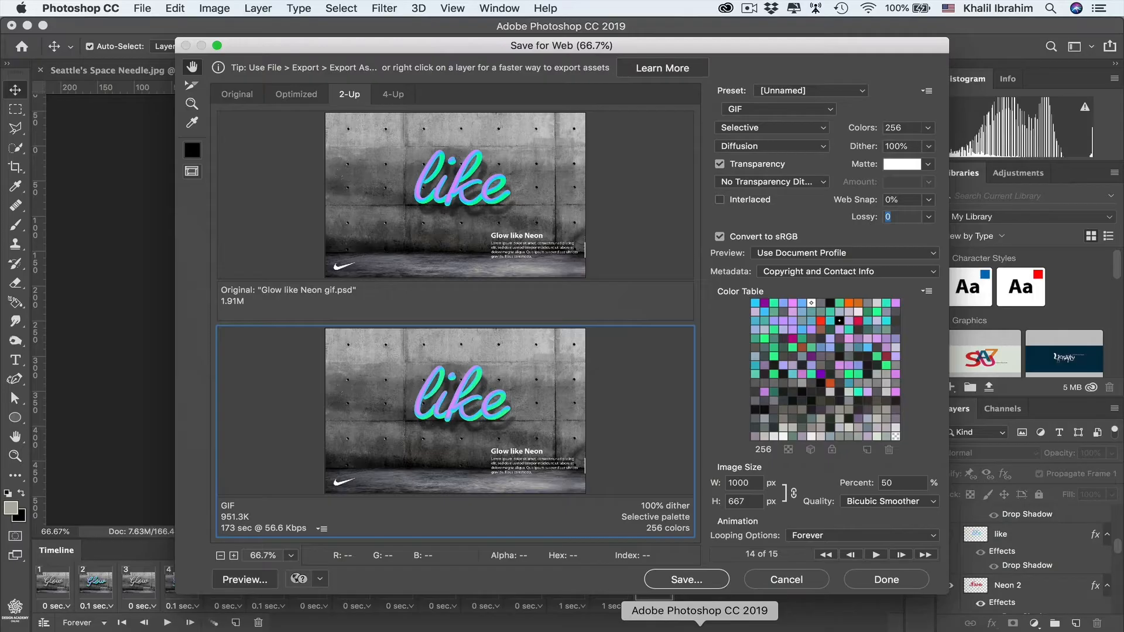
# - Save the export as Glow-like-Neon-gif.html in the HTML and Images format in the Photoshop Trials folder, and close the export dialog
pyautogui.click(697, 573)
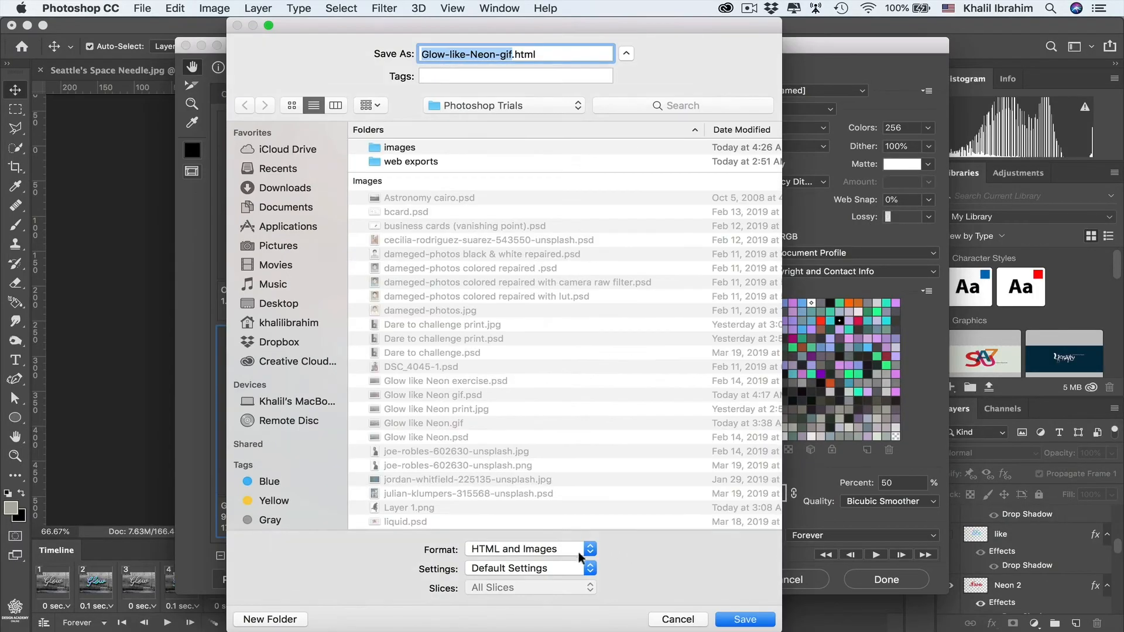
pyautogui.click(591, 551)
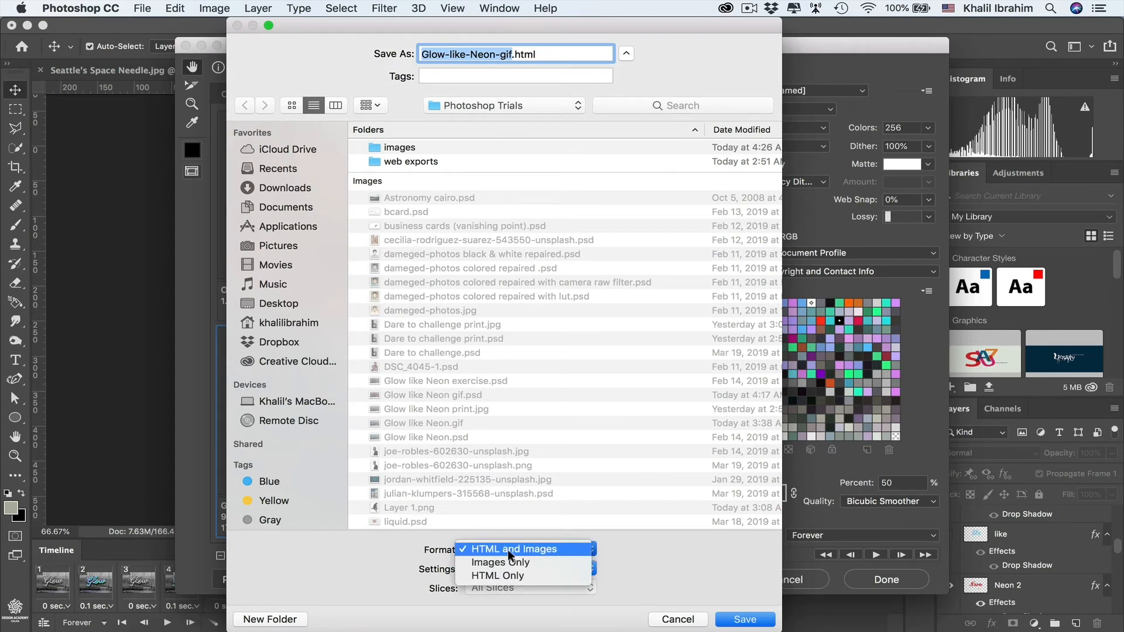
pyautogui.click(543, 546)
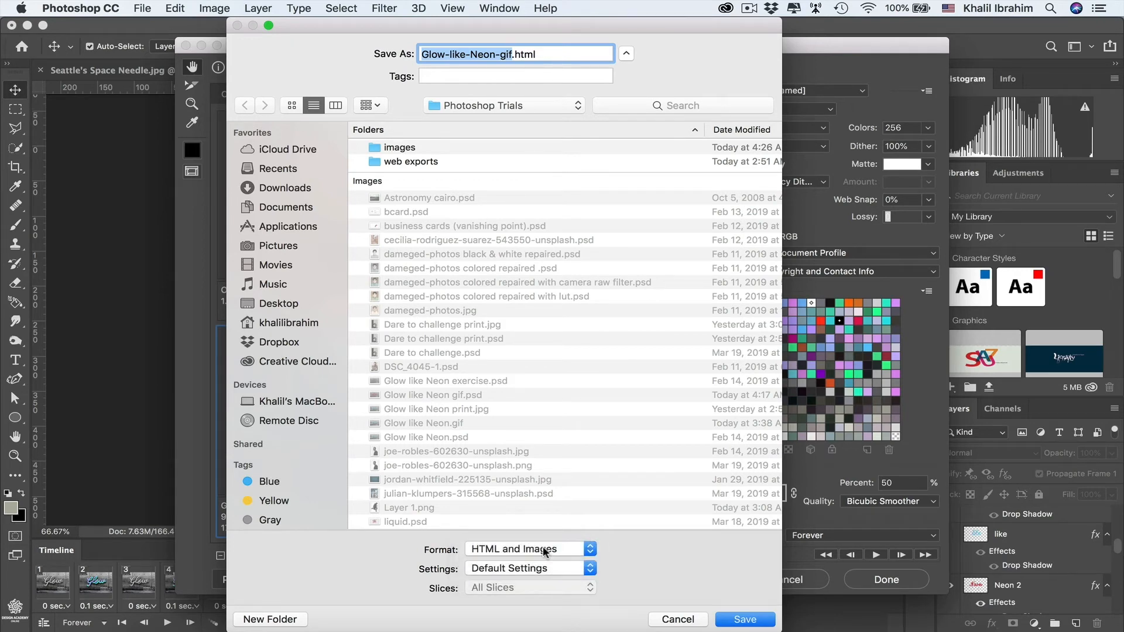
pyautogui.click(743, 621)
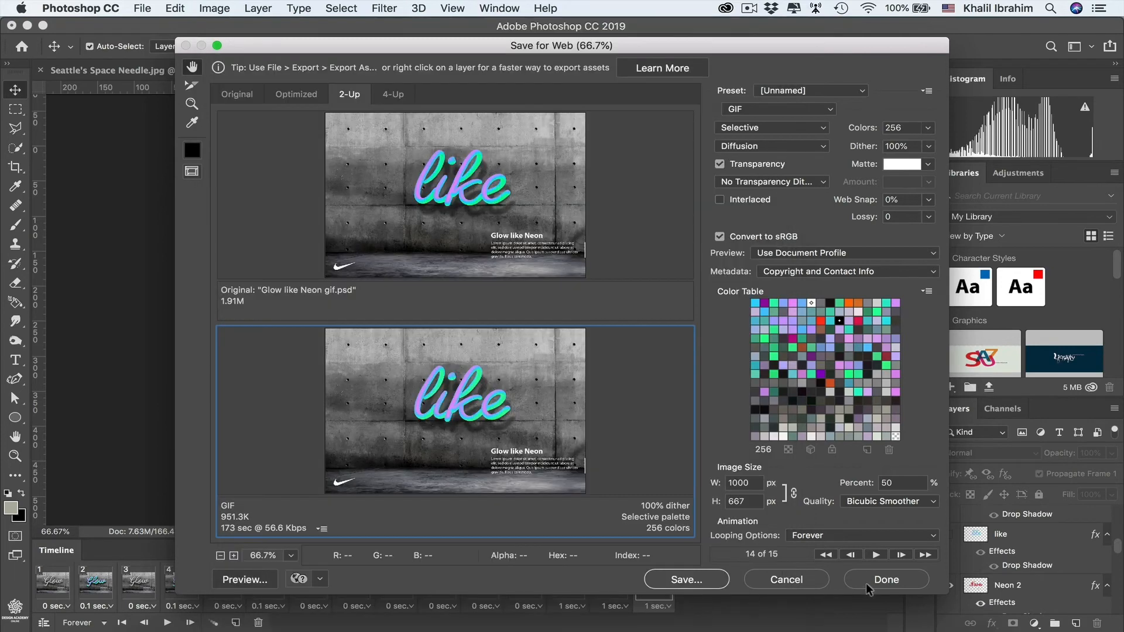
pyautogui.click(814, 581)
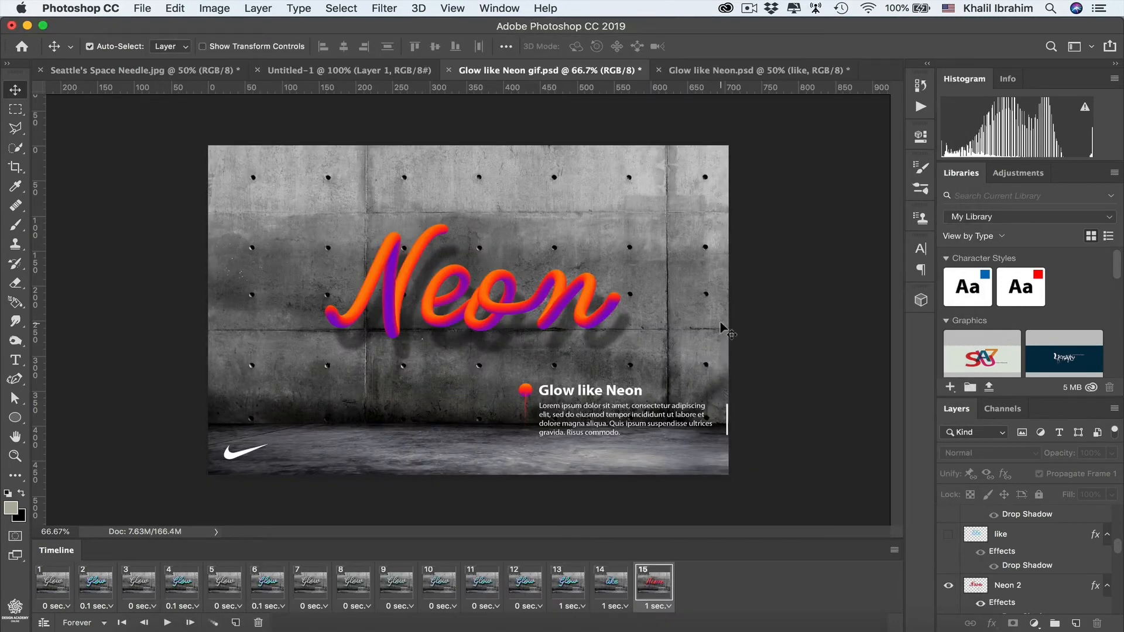
# - Switch to Finder and preview the exported Glow-like-Neon-gif.gif in the images folder
pyautogui.click(151, 617)
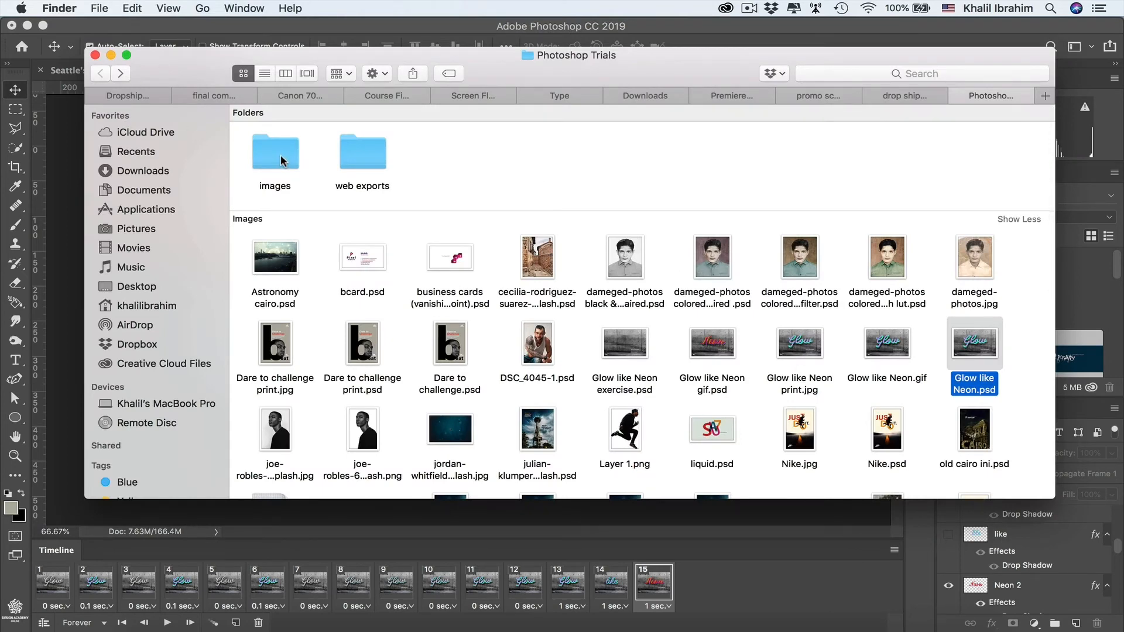
pyautogui.doubleClick(283, 161)
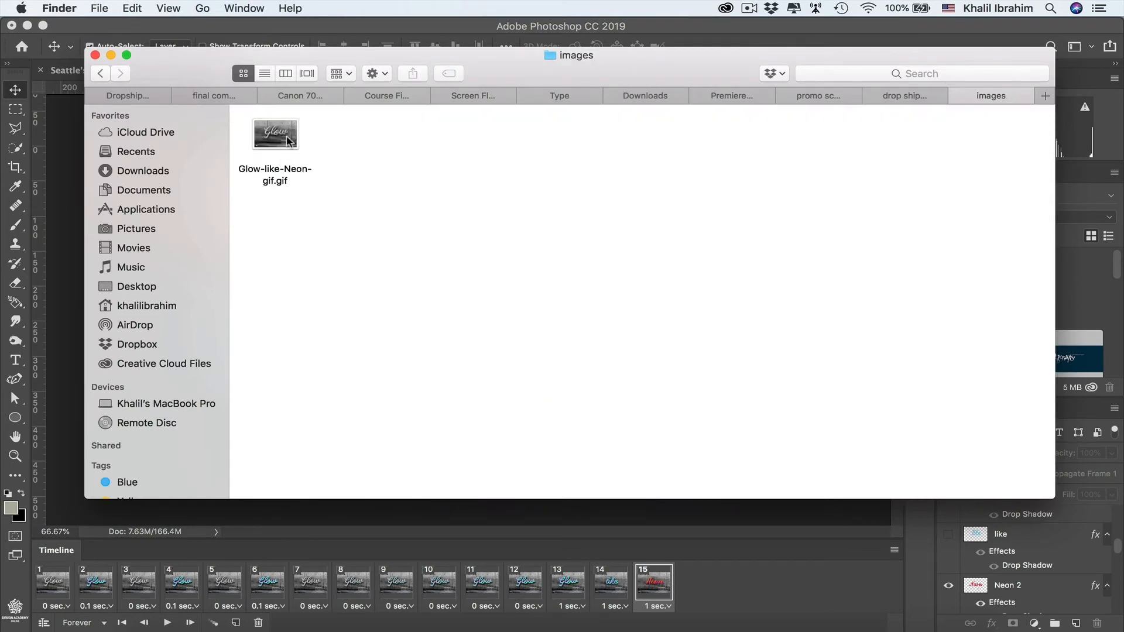
pyautogui.click(287, 140)
pyautogui.press('space')
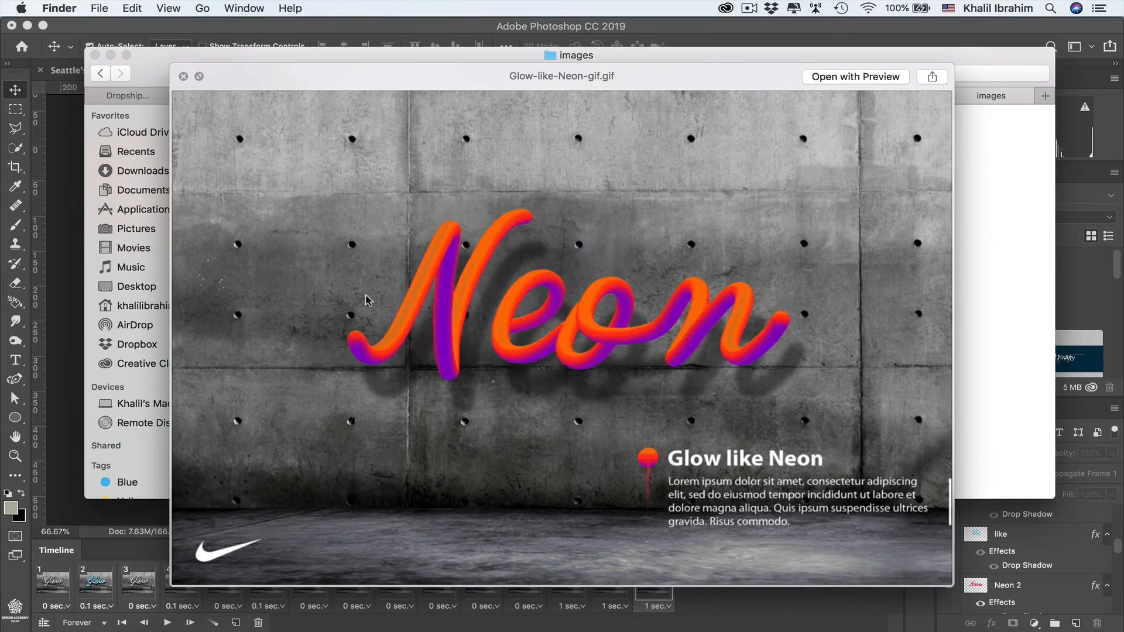
pyautogui.click(183, 76)
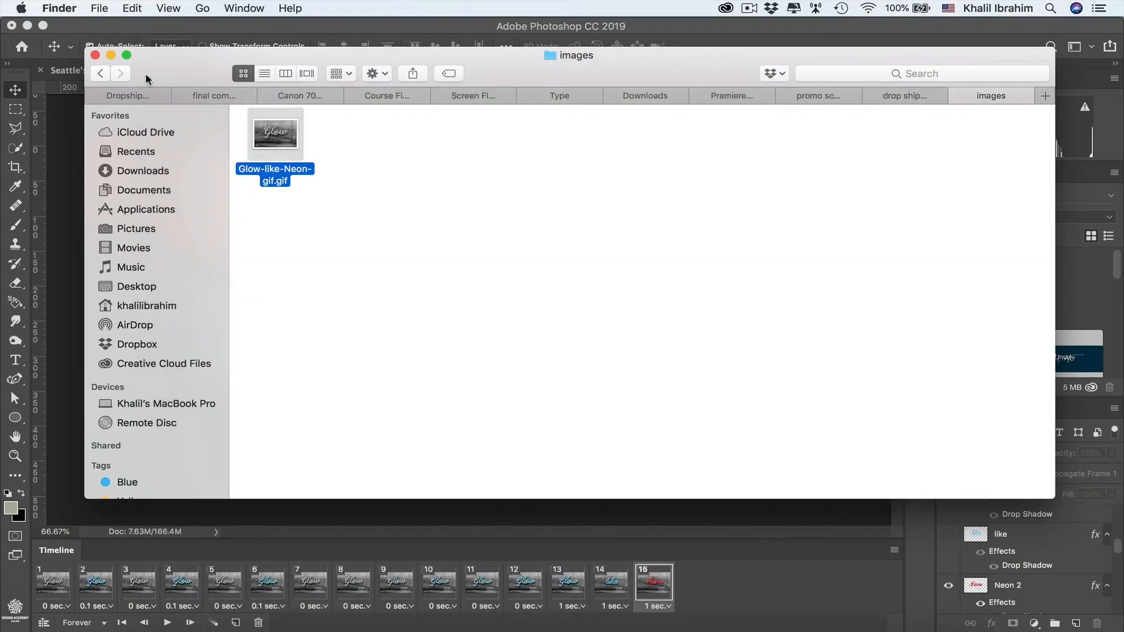
# - View Glow-like-Neon-gif.html from the Photoshop Trials folder in the browser, and return to Photoshop
pyautogui.click(102, 73)
pyautogui.scroll(-6, 403, 372)
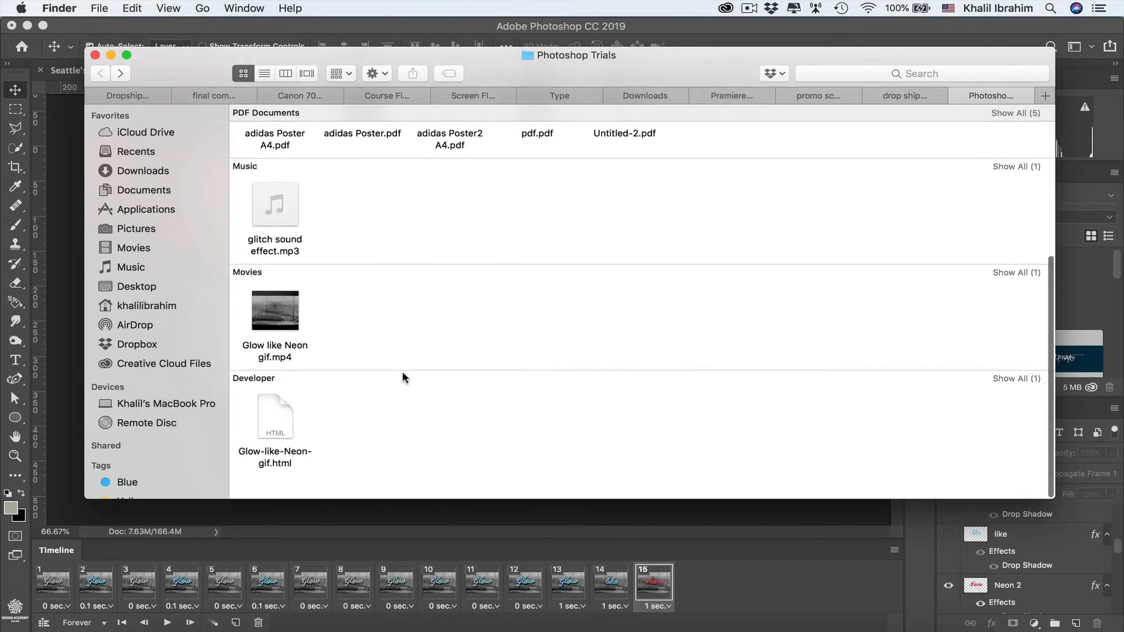
pyautogui.doubleClick(278, 457)
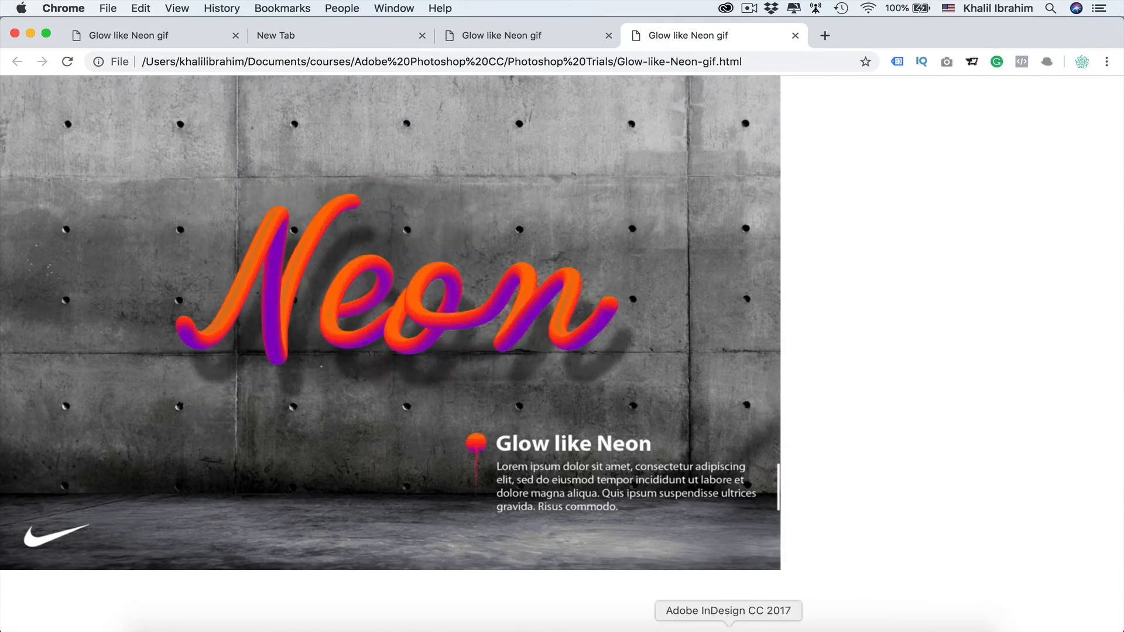
pyautogui.click(700, 625)
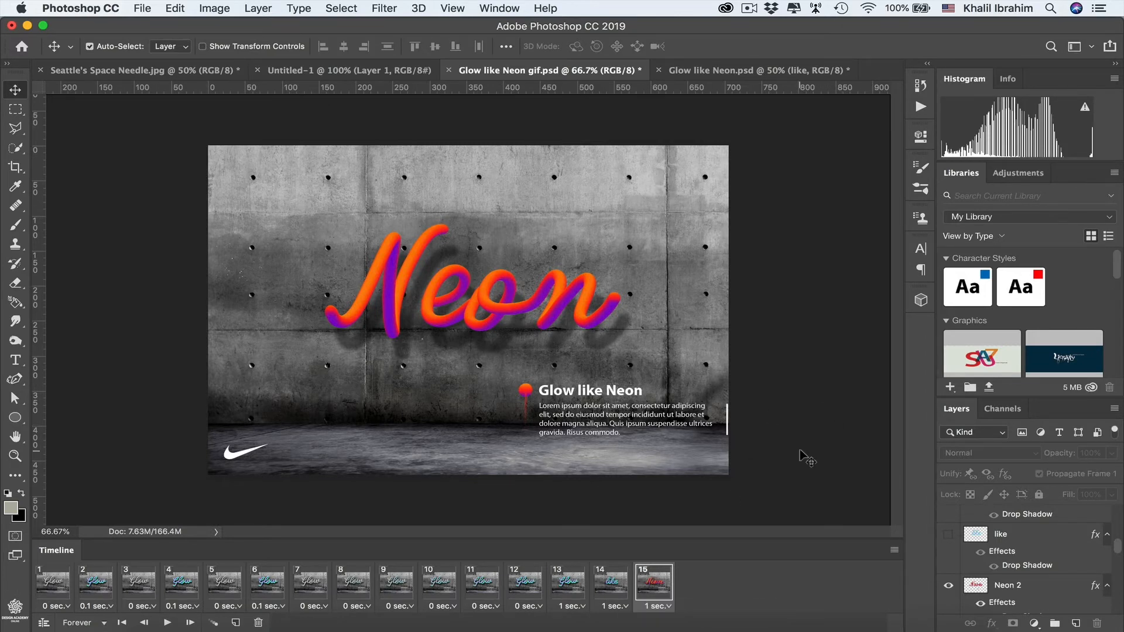
# - Convert the frame animation to a video timeline
pyautogui.click(893, 552)
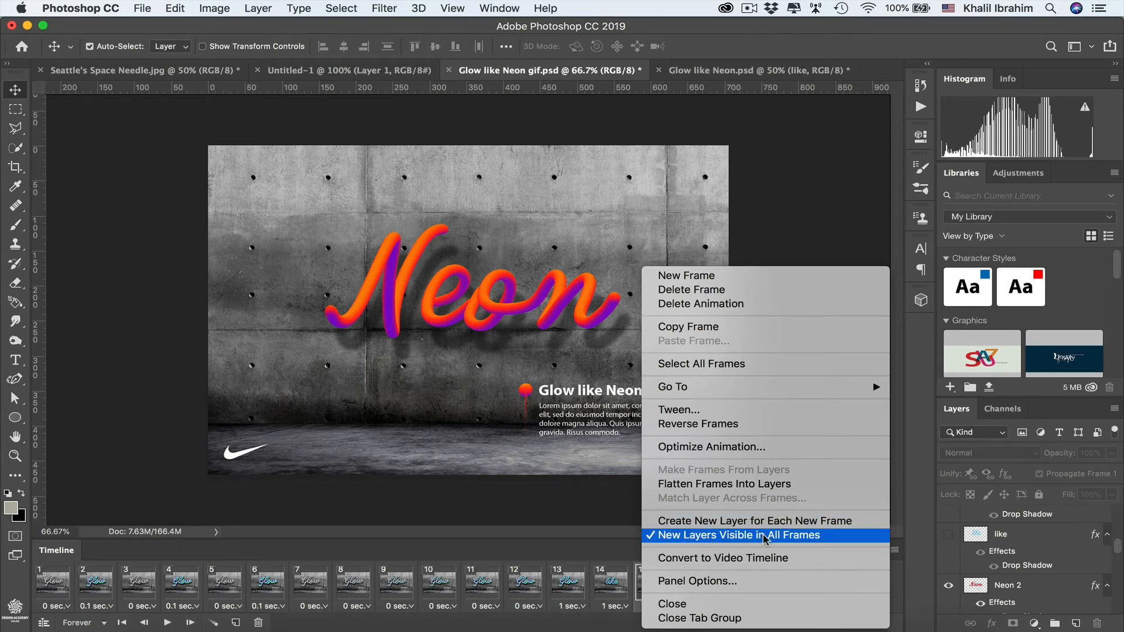
pyautogui.click(739, 559)
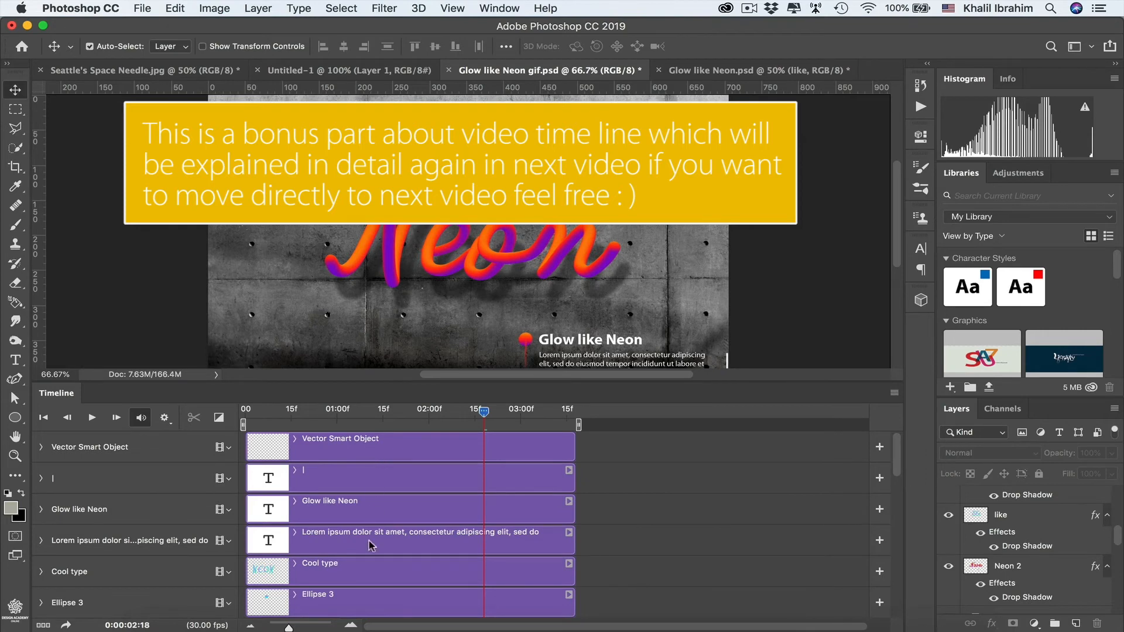
# - Add glitch sound effect.mp3 from the Photoshop Trials folder to the audio track of the video timeline
pyautogui.scroll(-5, 371, 546)
pyautogui.scroll(-5, 371, 547)
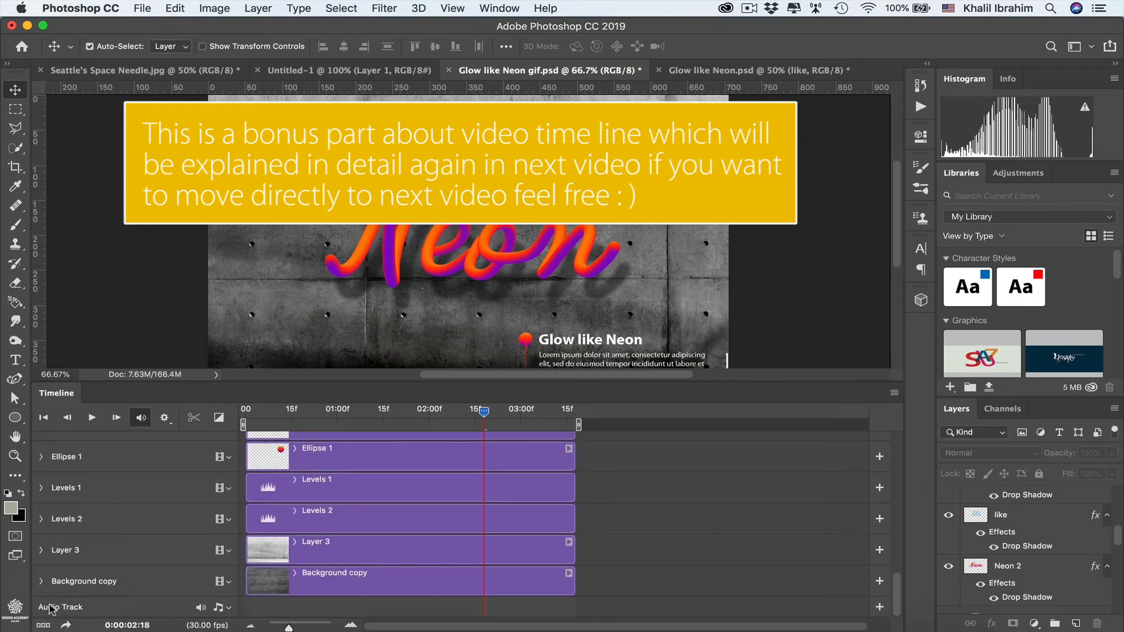
pyautogui.click(230, 611)
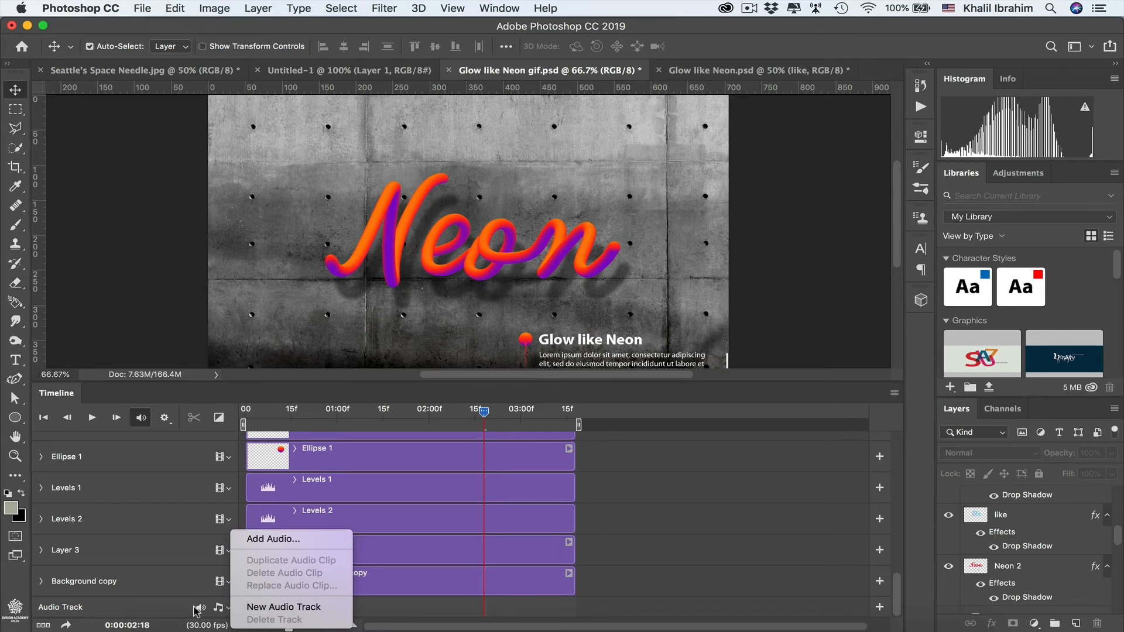
pyautogui.click(300, 544)
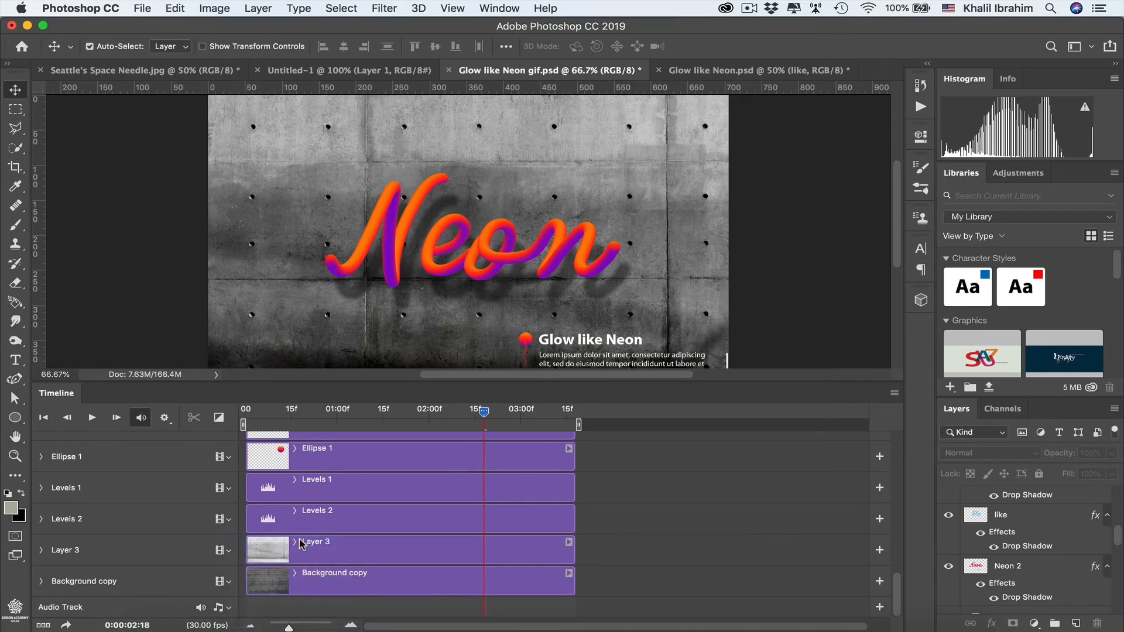
pyautogui.scroll(-5, 511, 329)
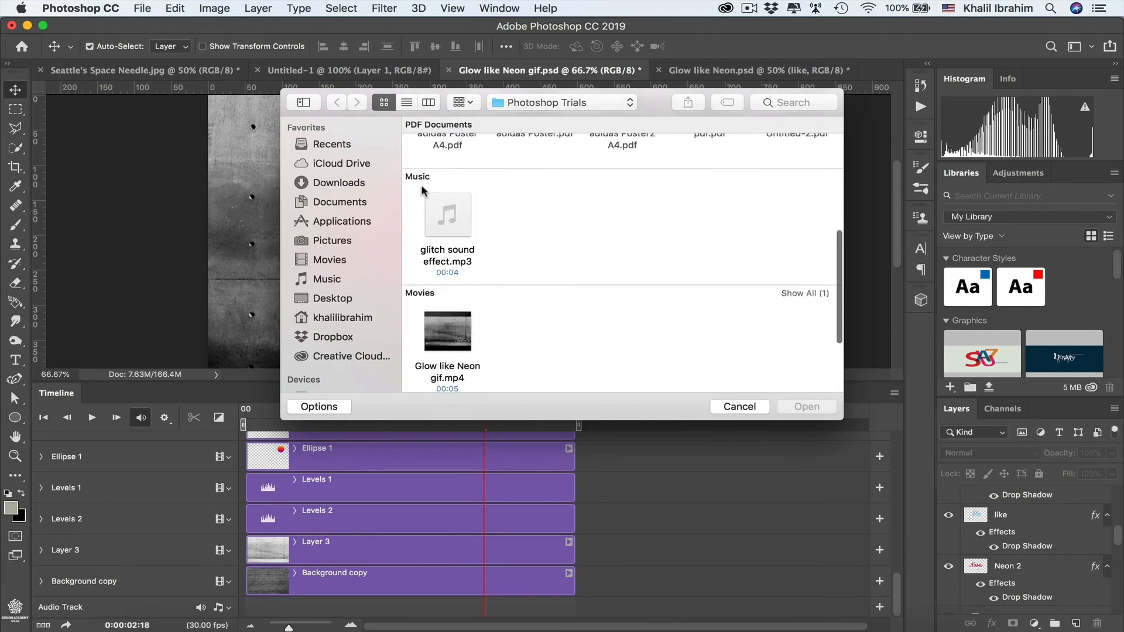
pyautogui.click(463, 206)
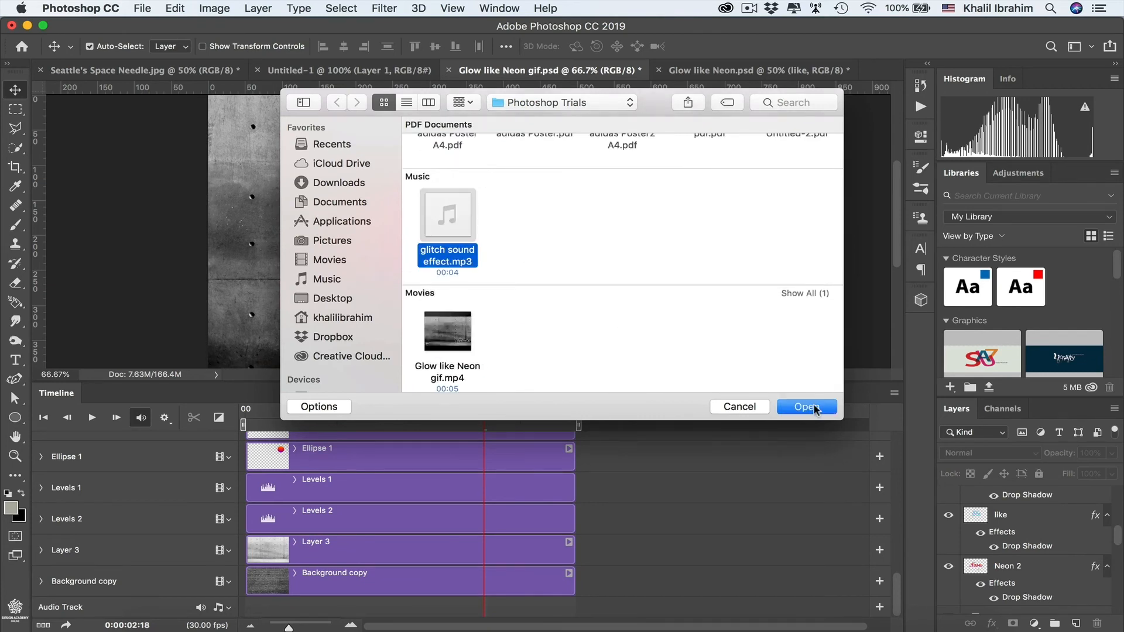
pyautogui.click(806, 407)
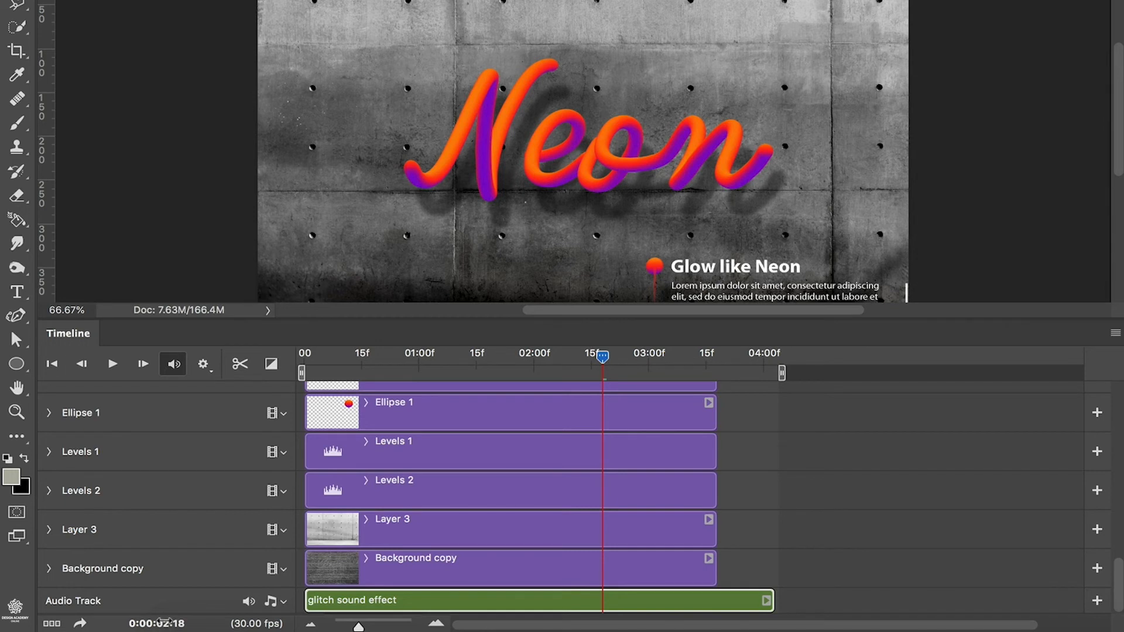
# - Try extending the Levels 1 clip past the end of the audio clip, and shorten it back to match the other layer clips
pyautogui.click(118, 612)
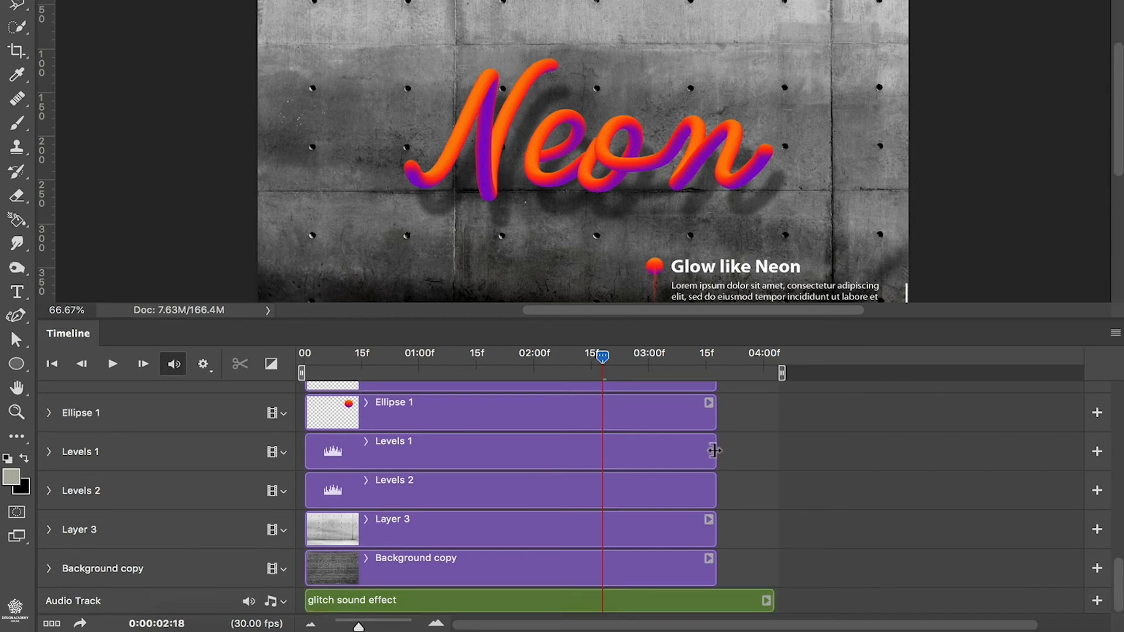
pyautogui.moveTo(714, 450); pyautogui.dragTo(769, 451)
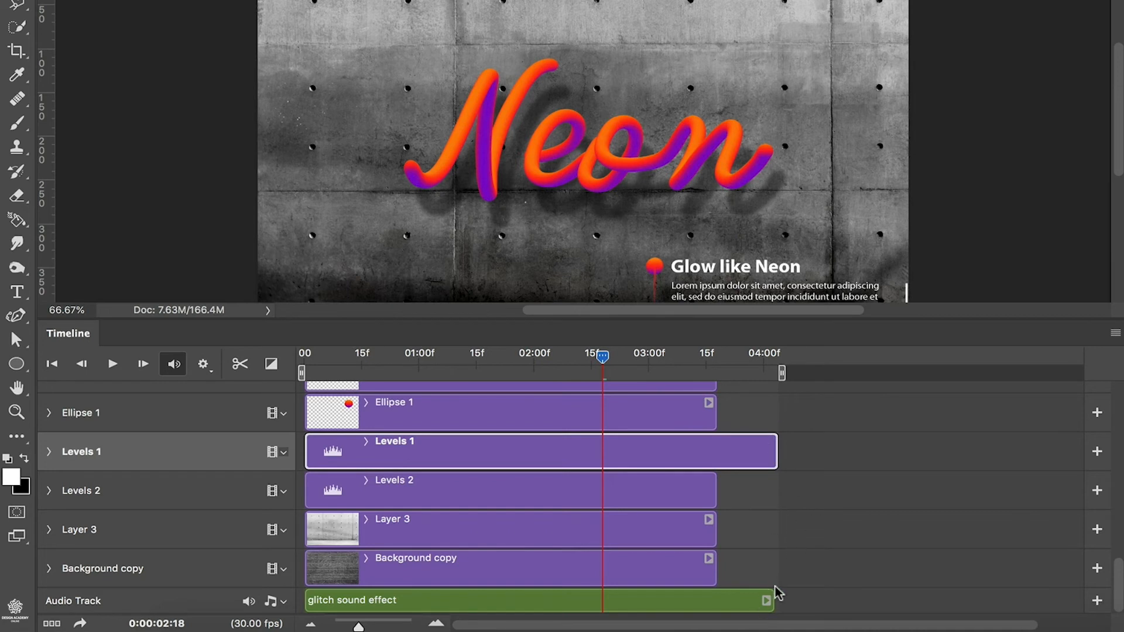
pyautogui.moveTo(774, 451); pyautogui.dragTo(712, 447)
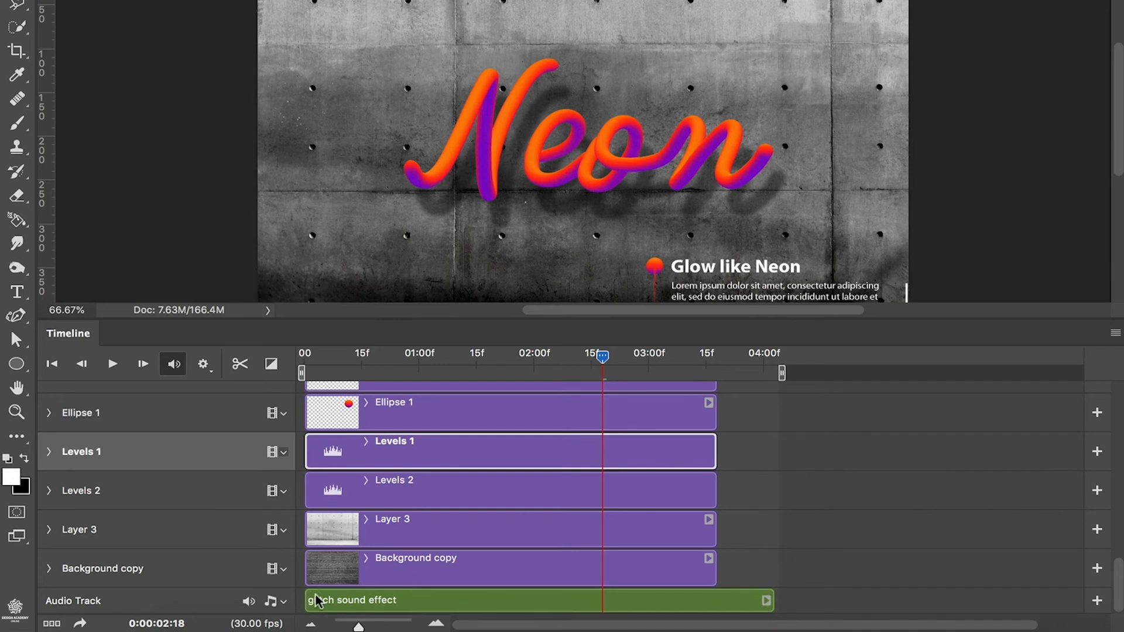
# - Trim the glitch sound effect clip at both ends so it runs from the timeline start to about 01:18f
pyautogui.moveTo(309, 602); pyautogui.dragTo(566, 597)
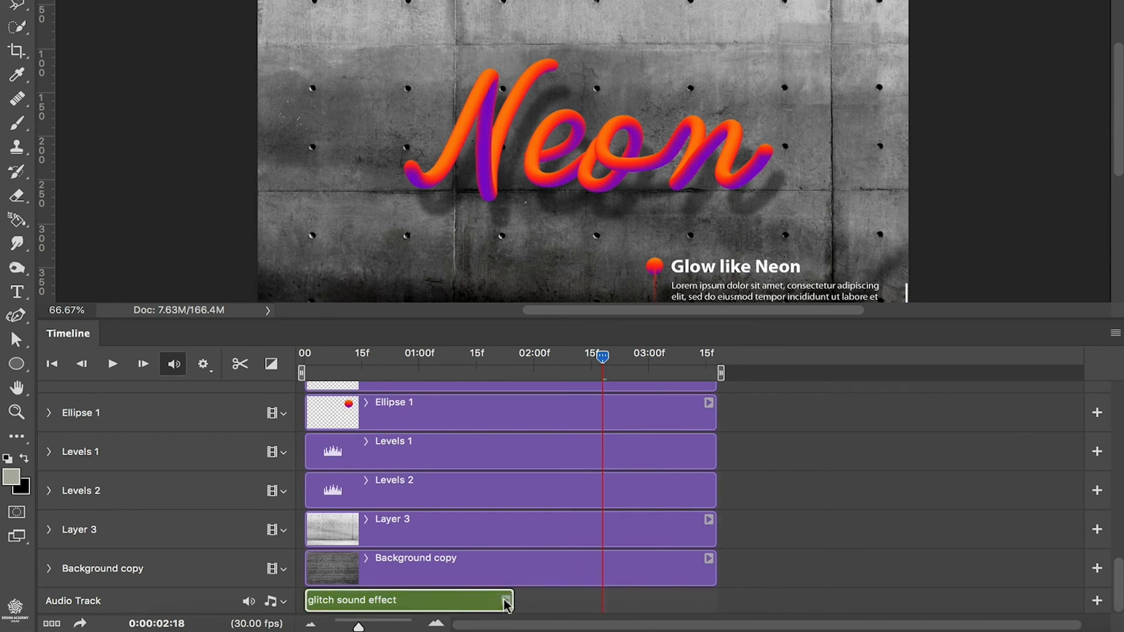
pyautogui.moveTo(511, 601); pyautogui.dragTo(512, 601)
pyautogui.moveTo(305, 599); pyautogui.dragTo(329, 600)
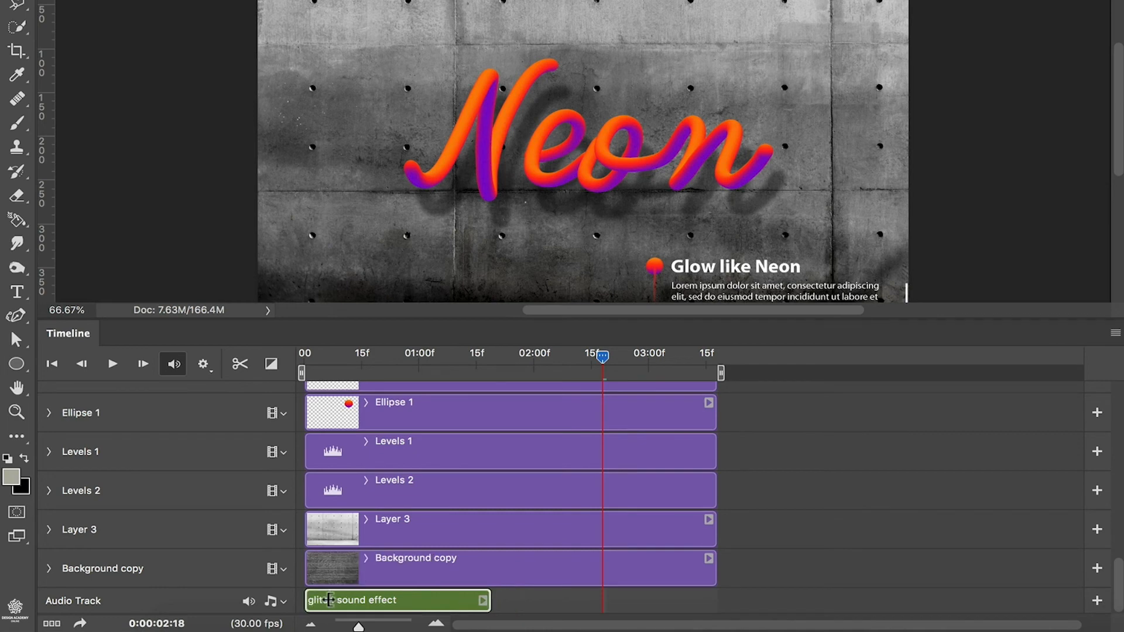
# - Play the timeline twice from the beginning to check the animation with the trimmed sound, and stop the playback
pyautogui.click(312, 356)
pyautogui.press('space')
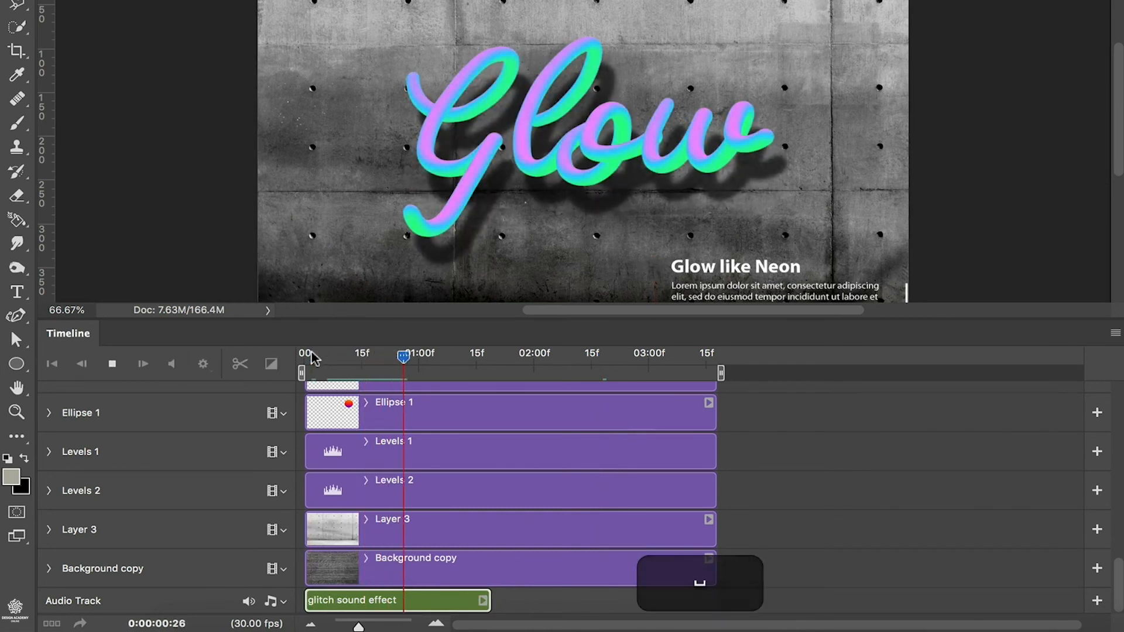
pyautogui.press('space')
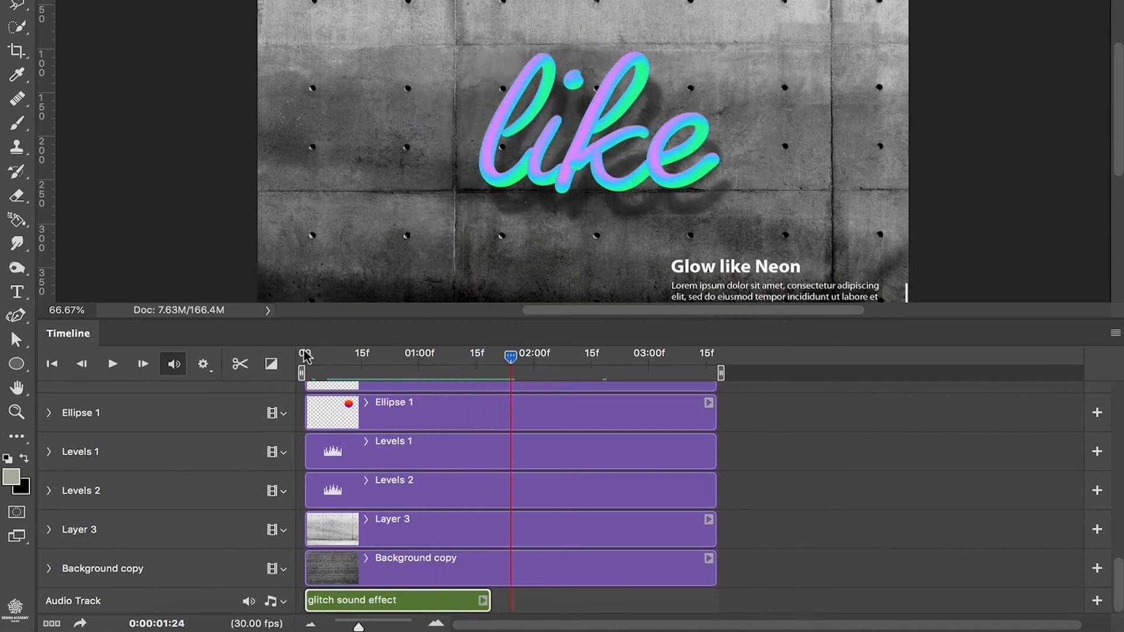
pyautogui.click(304, 356)
pyautogui.press('space')
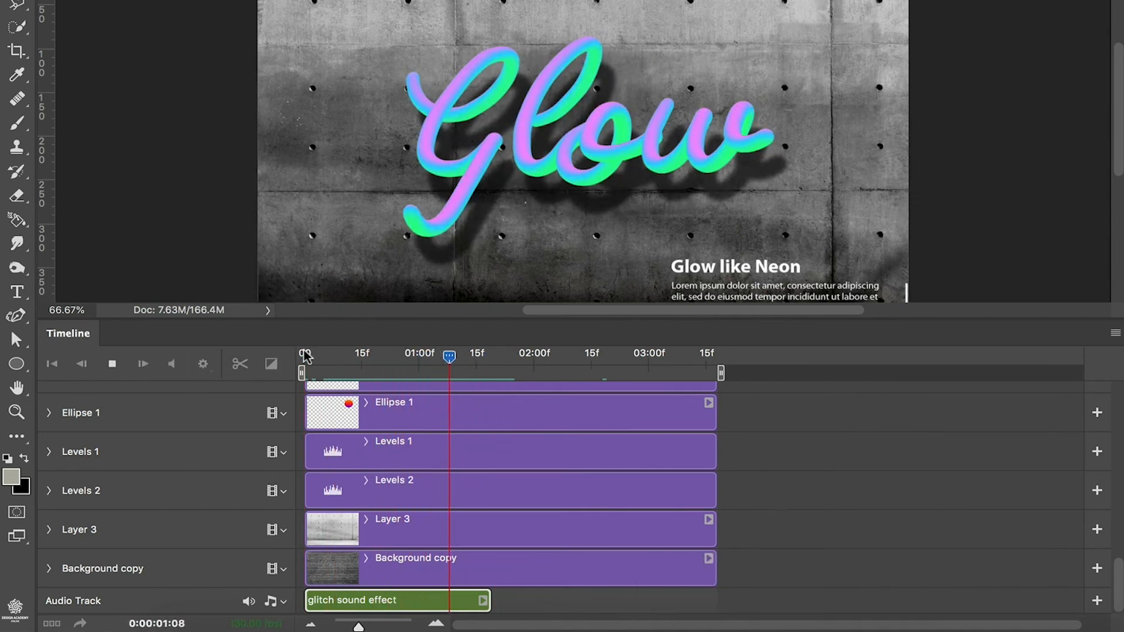
pyautogui.press('space')
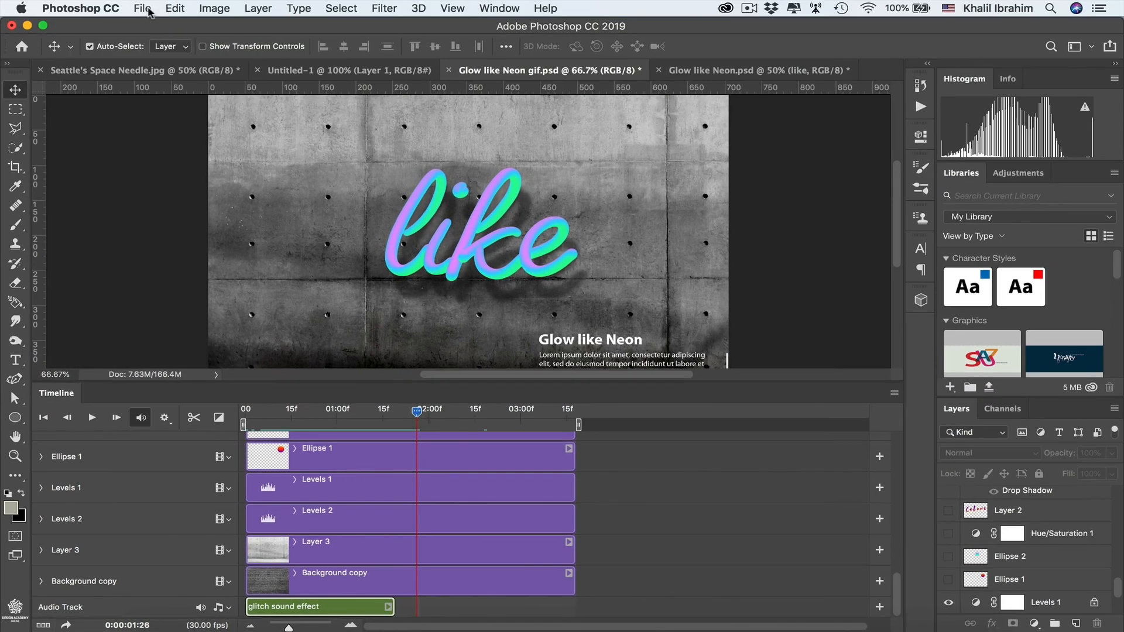
# - Render all frames as Glow like Neon gif.mp4 in the Photoshop Trials folder, using H.264 with the High Quality preset
pyautogui.click(143, 8)
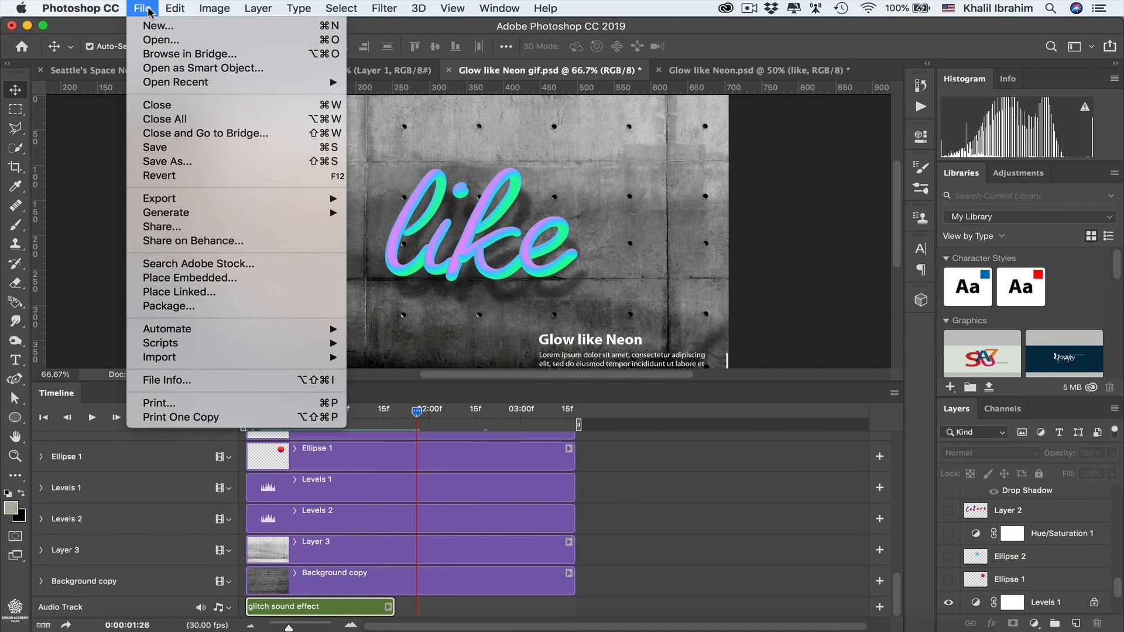
pyautogui.moveTo(171, 200)
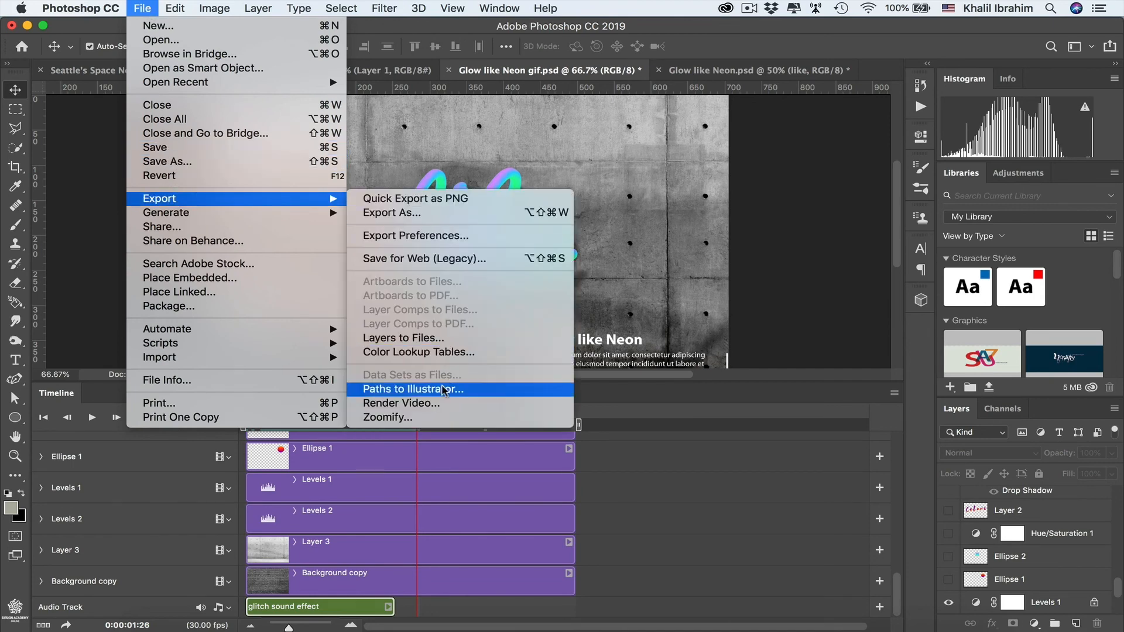
pyautogui.click(426, 404)
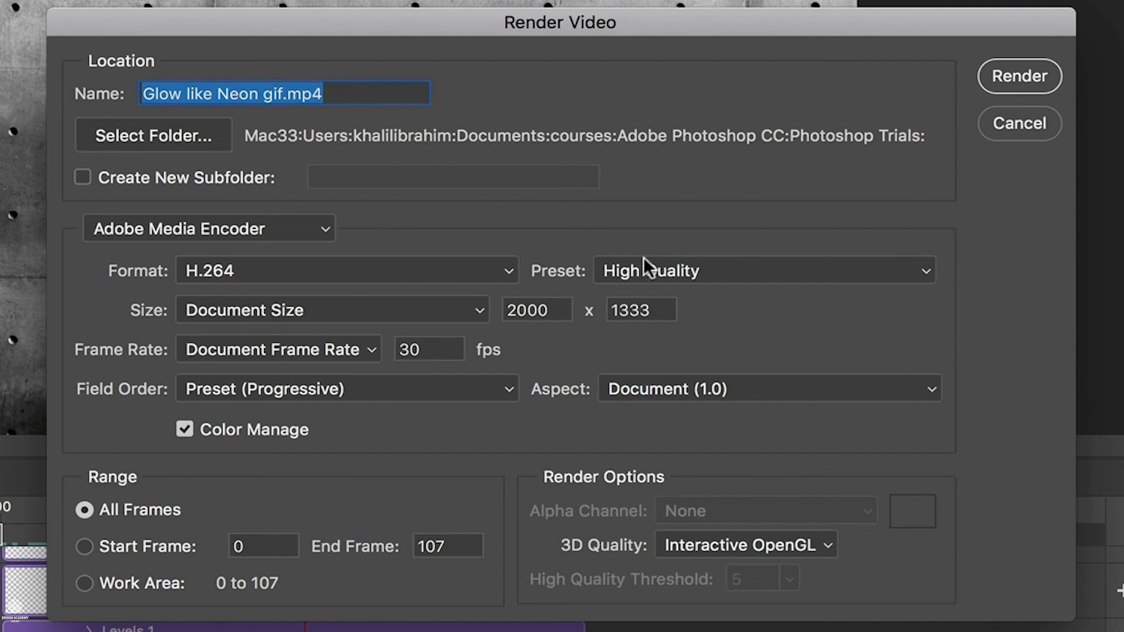
pyautogui.click(879, 272)
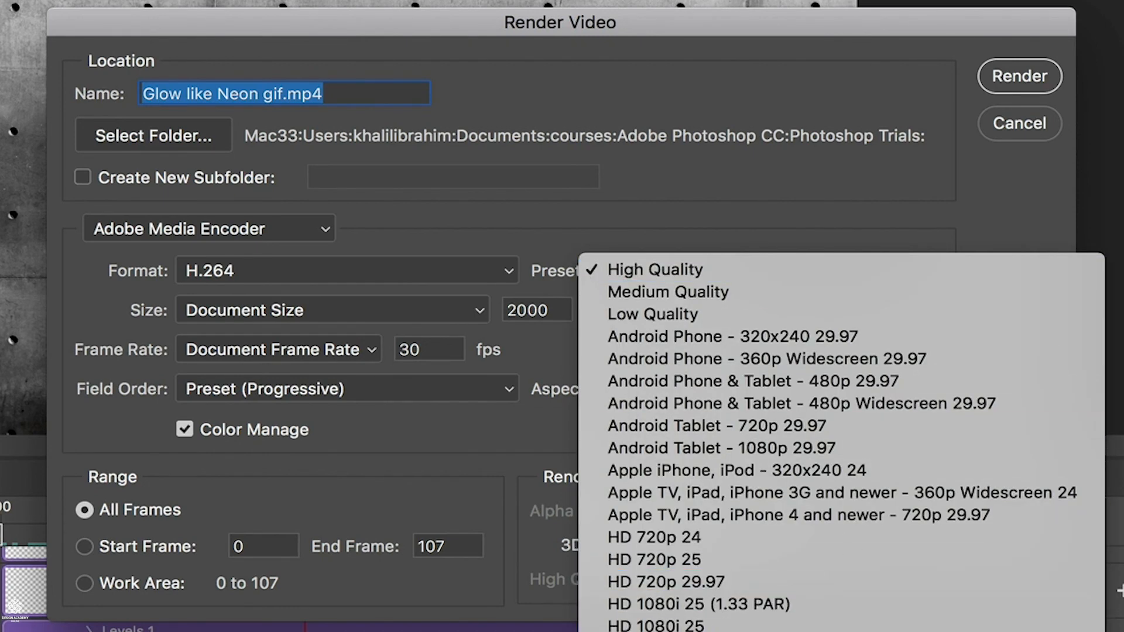
pyautogui.scroll(-8, 841, 443)
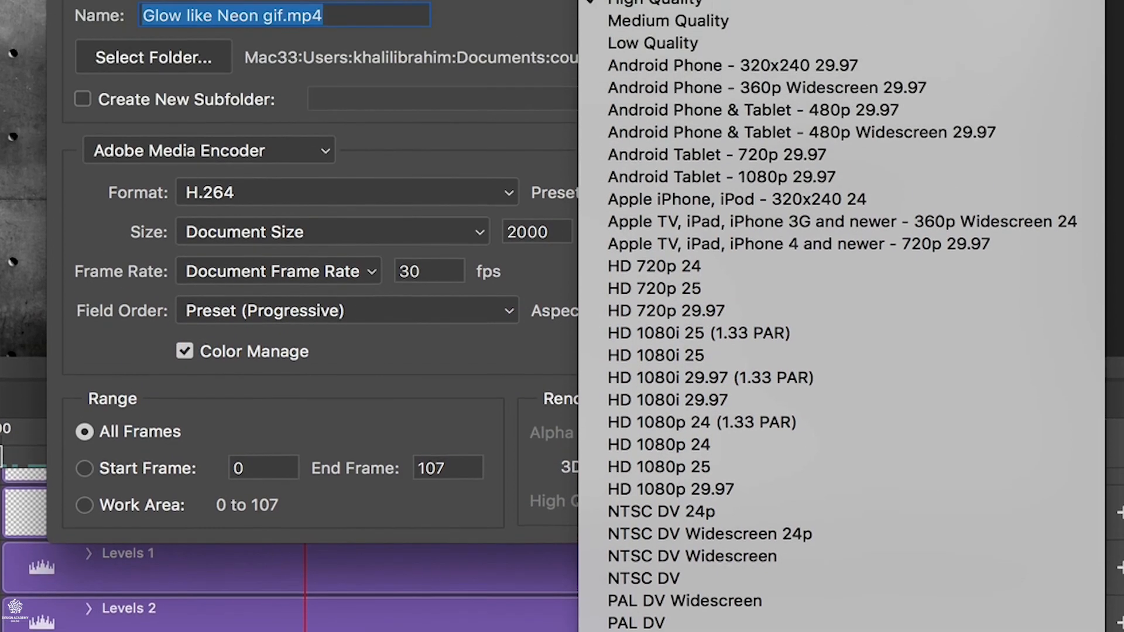
pyautogui.click(661, 75)
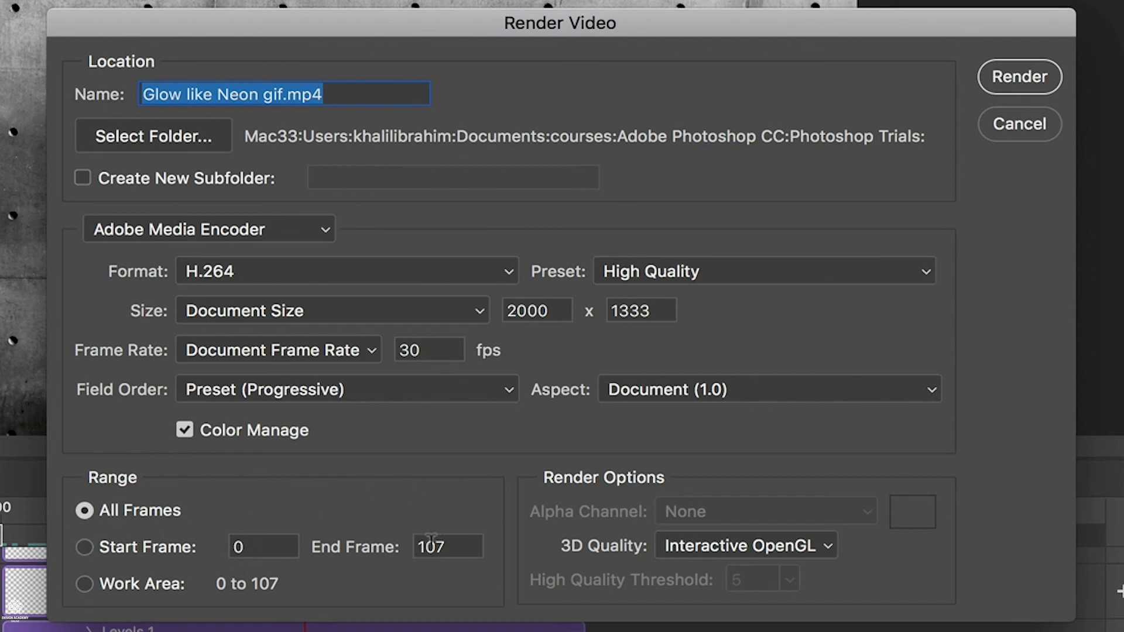
pyautogui.click(1041, 62)
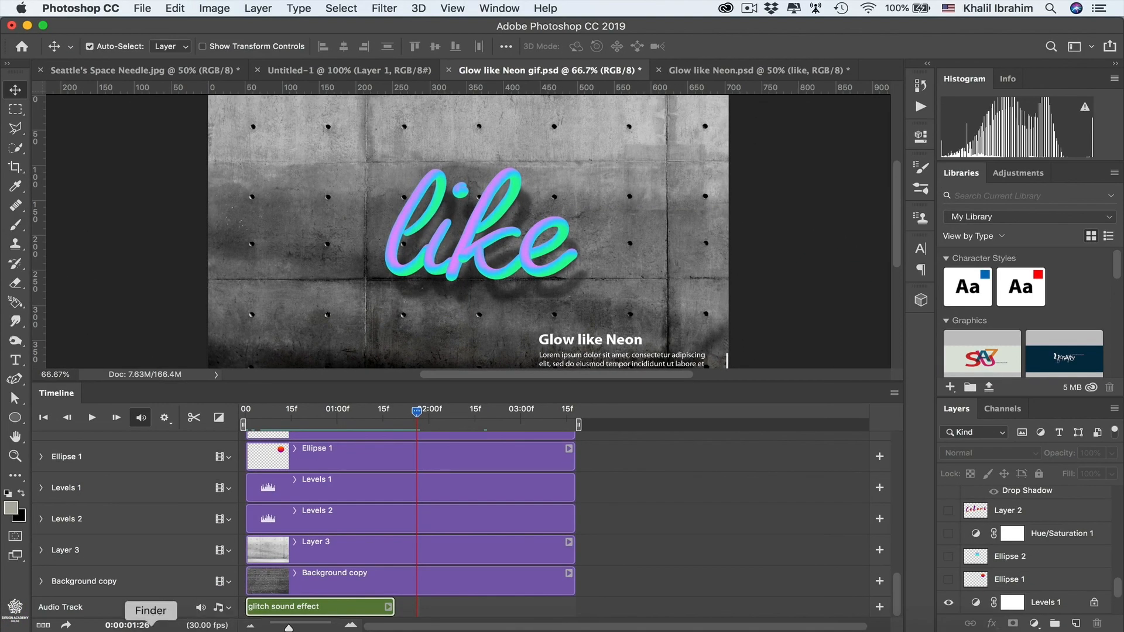
# - Switch to Finder, preview Glow like Neon gif.mp4 in the Photoshop Trials folder, and return to Photoshop
pyautogui.click(173, 625)
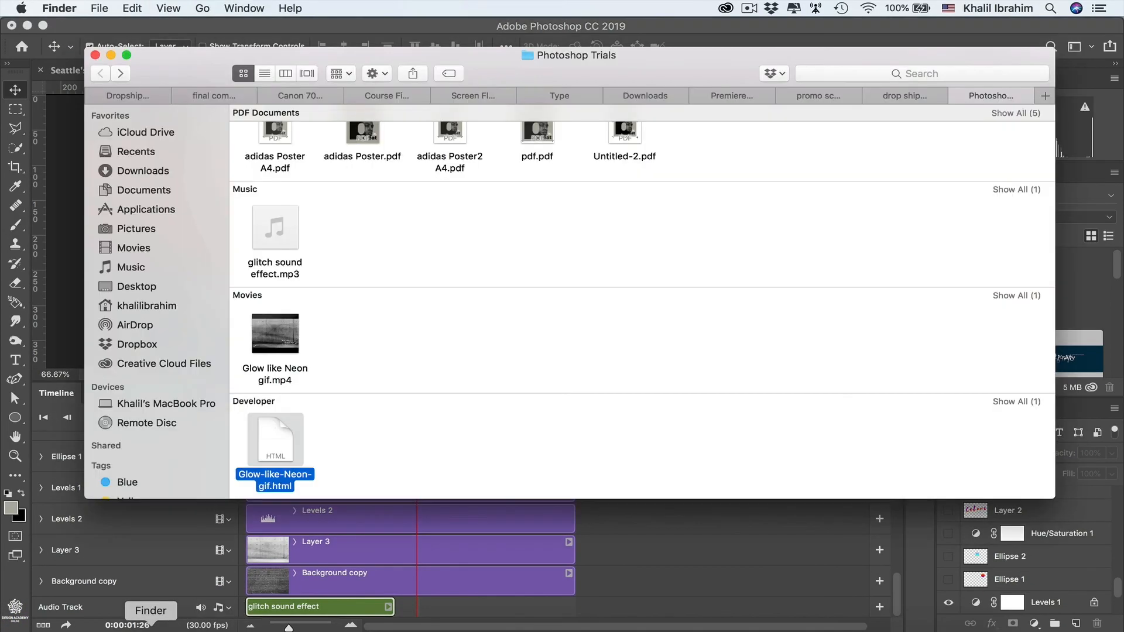
pyautogui.click(291, 333)
pyautogui.press('space')
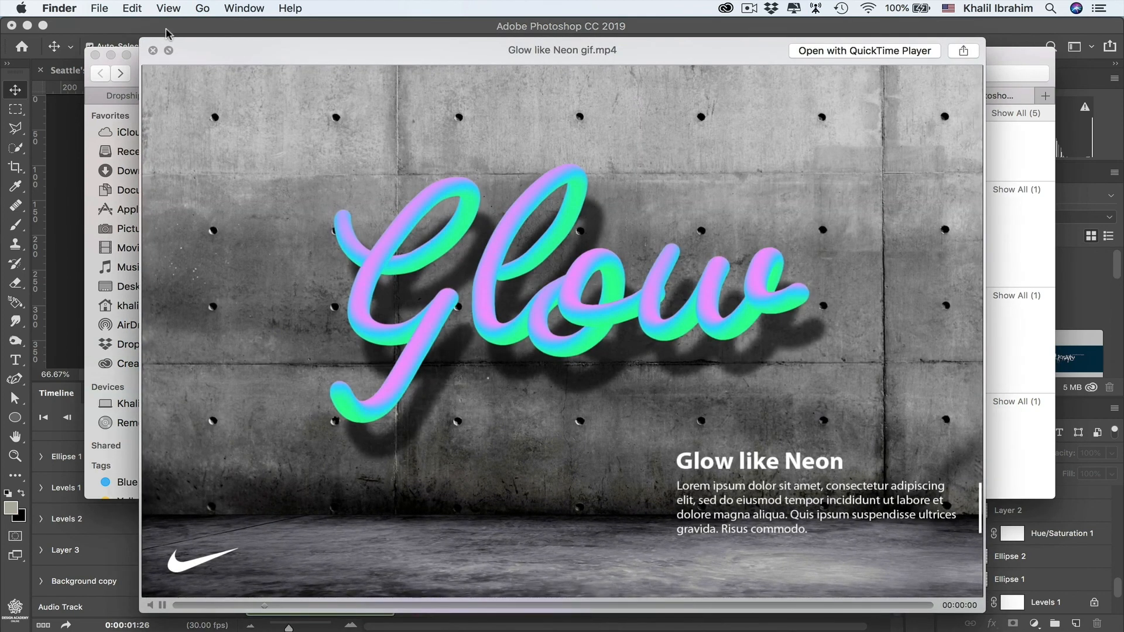
pyautogui.click(155, 47)
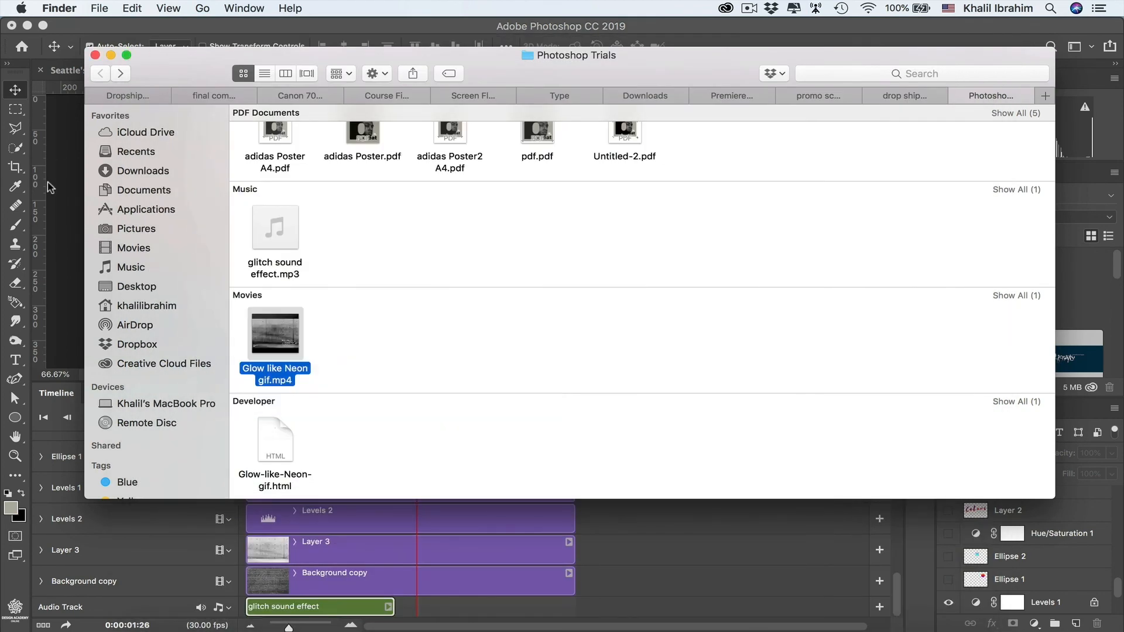
pyautogui.click(52, 186)
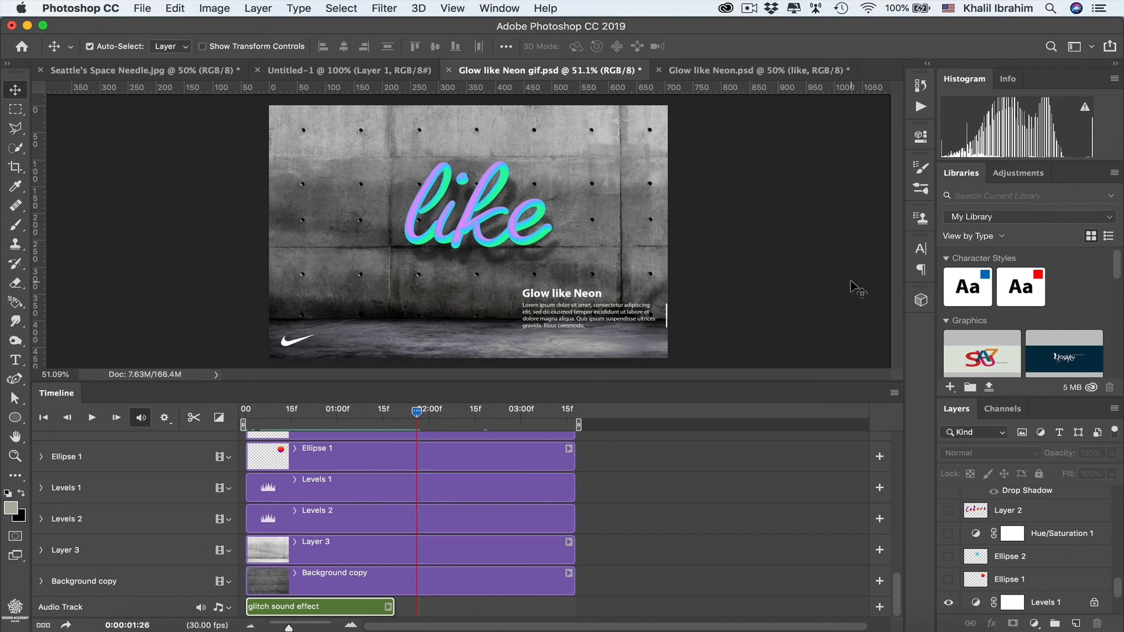